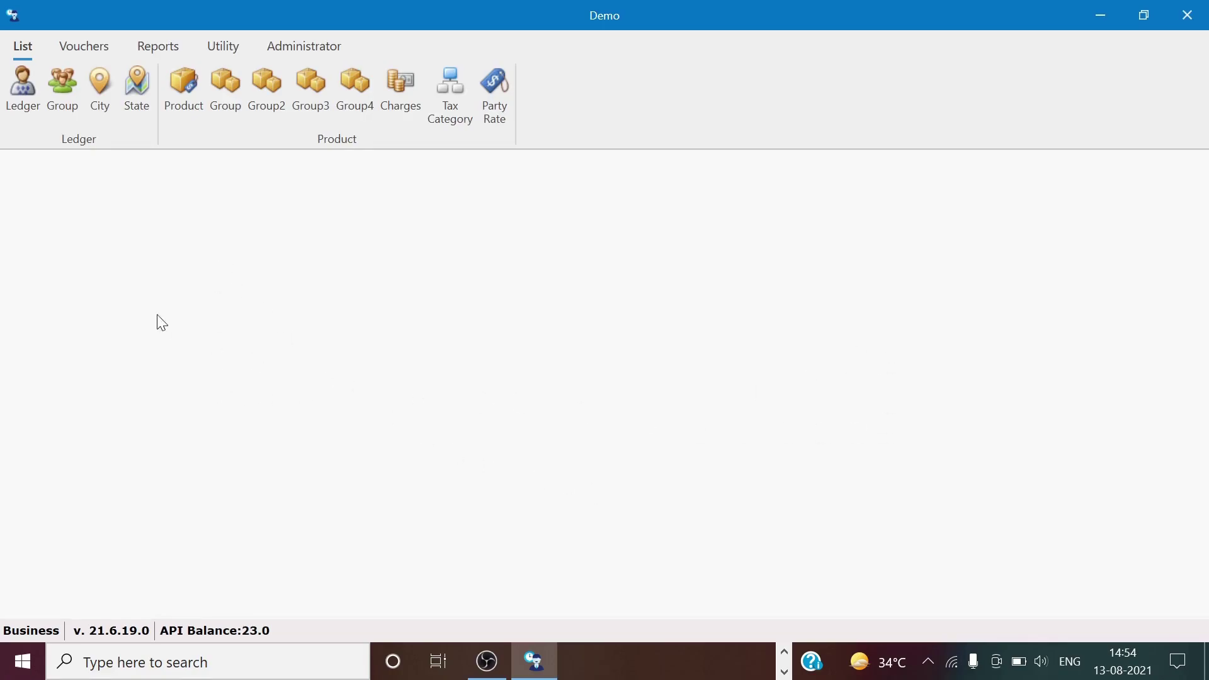
{"action": "left_click", "coordinate": [84, 45]}
{"action": "left_click", "coordinate": [151, 48]}
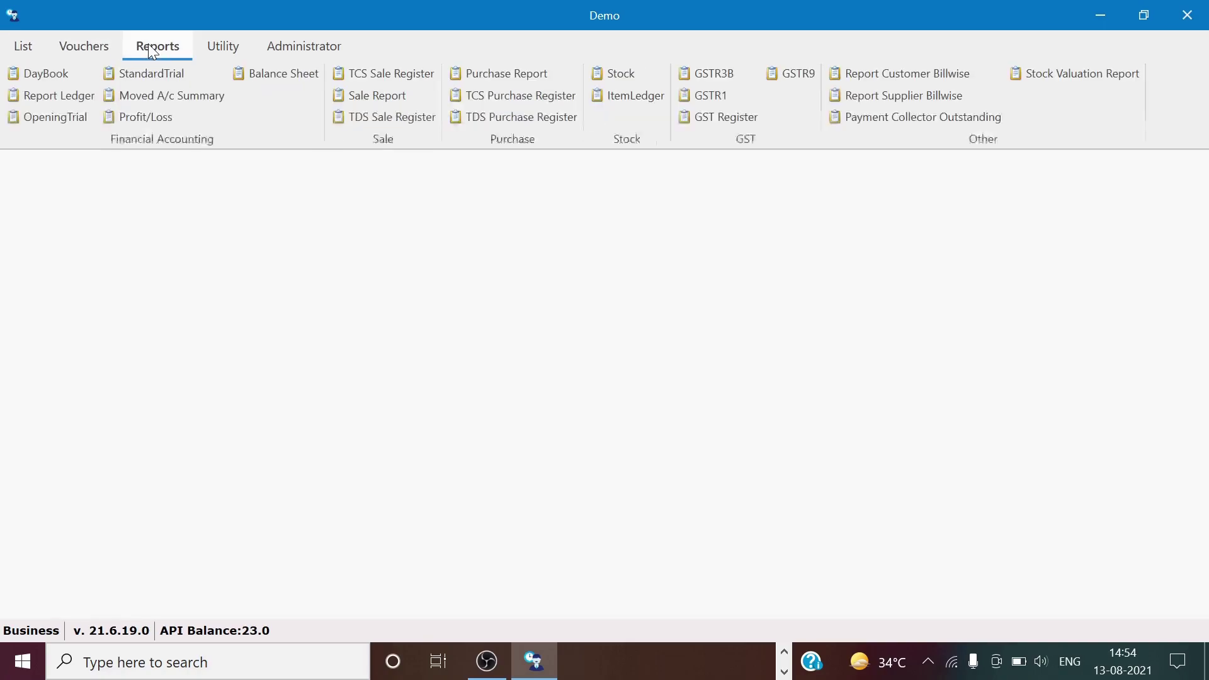
{"action": "left_click", "coordinate": [27, 49]}
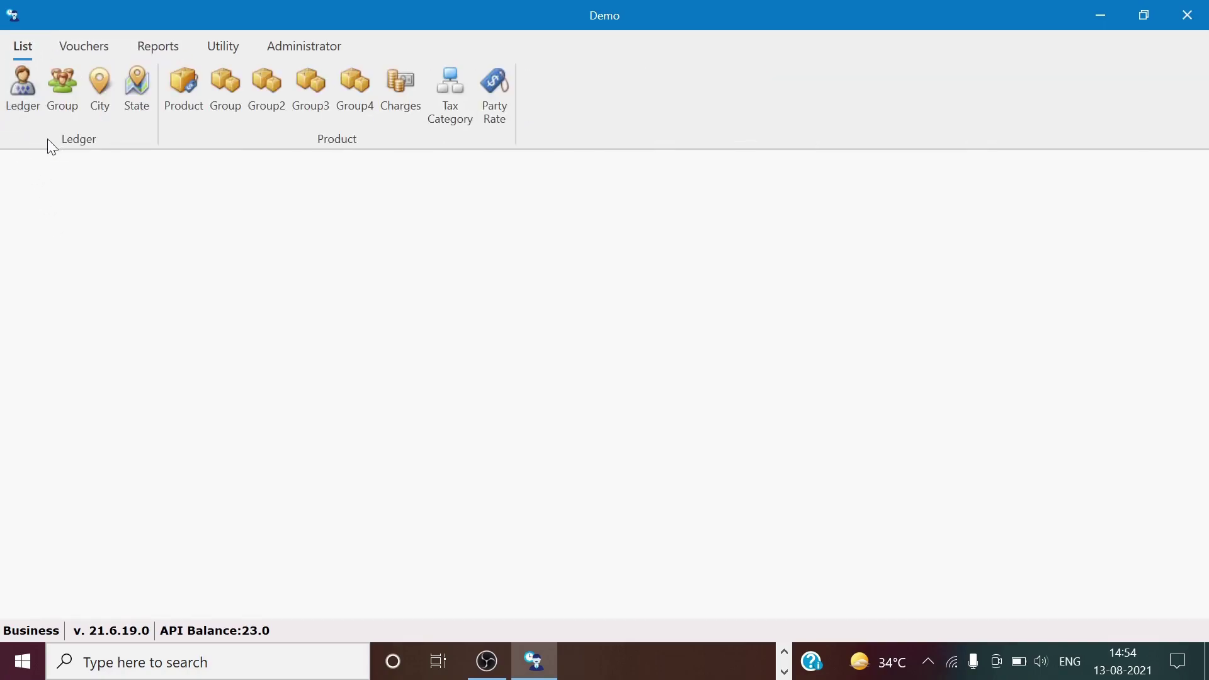
Start a new ledger named Supplier and assign it to the SUNDRY CREDITORS group
{"action": "left_click", "coordinate": [19, 98]}
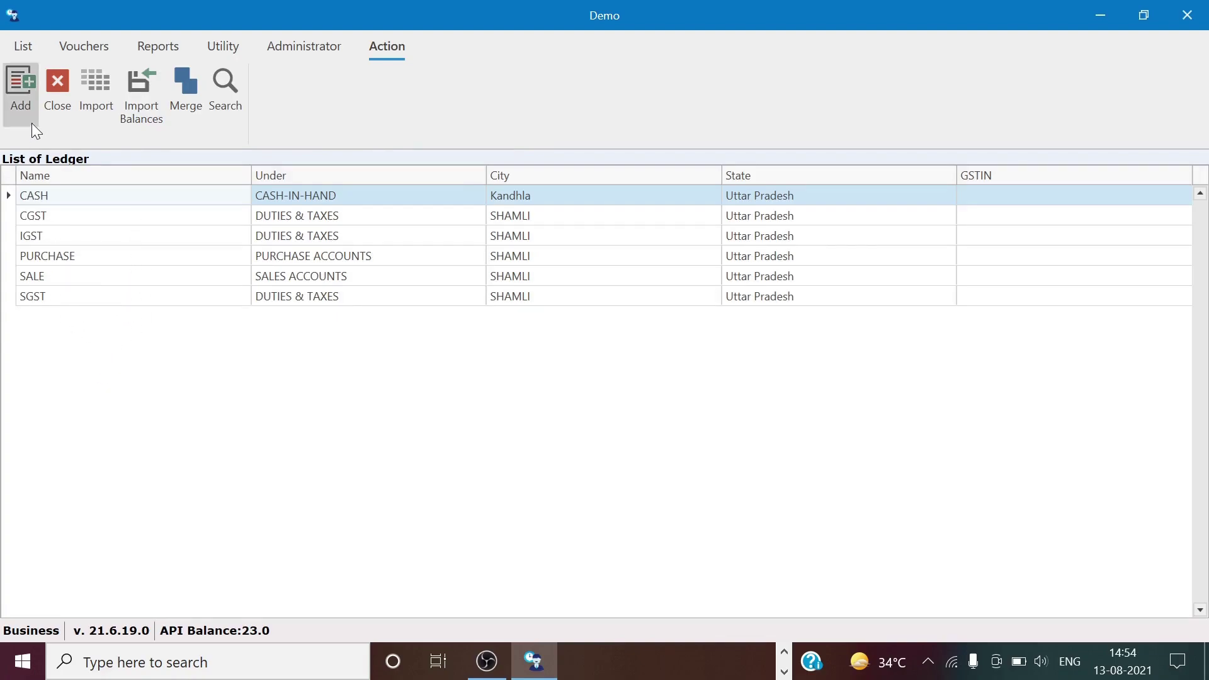
{"action": "left_click", "coordinate": [16, 104]}
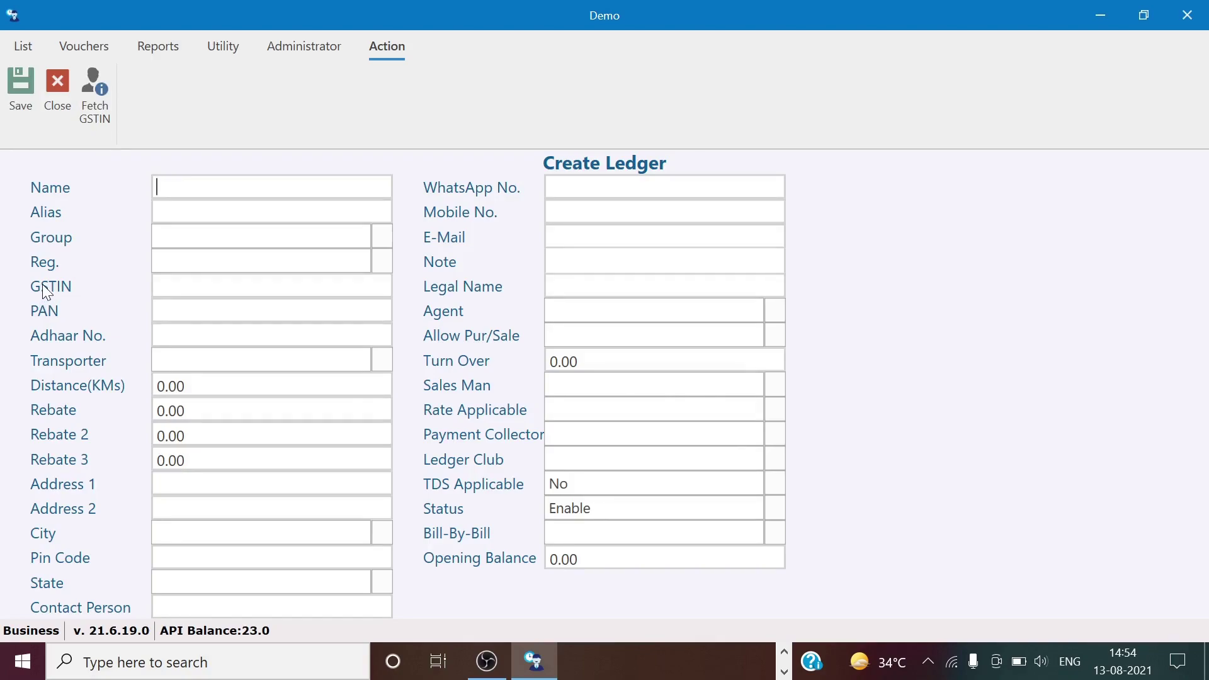
{"action": "type", "text": "Supplier"}
{"action": "key", "text": "Return"}
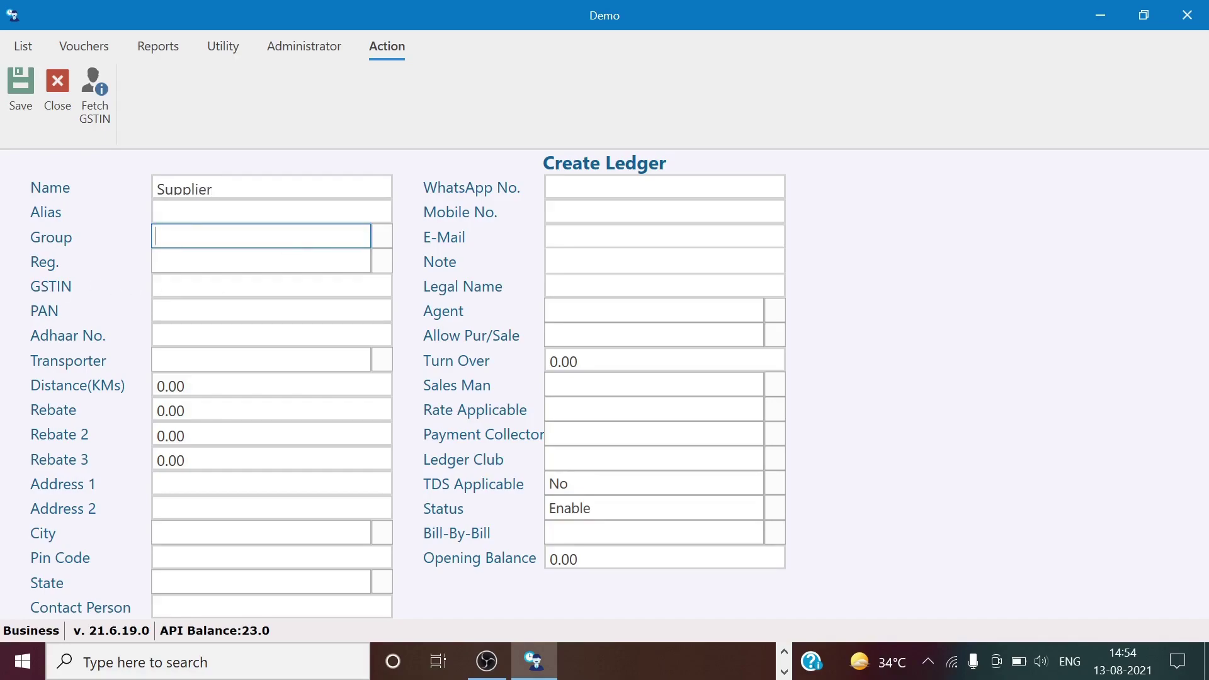
{"action": "left_click", "coordinate": [377, 237]}
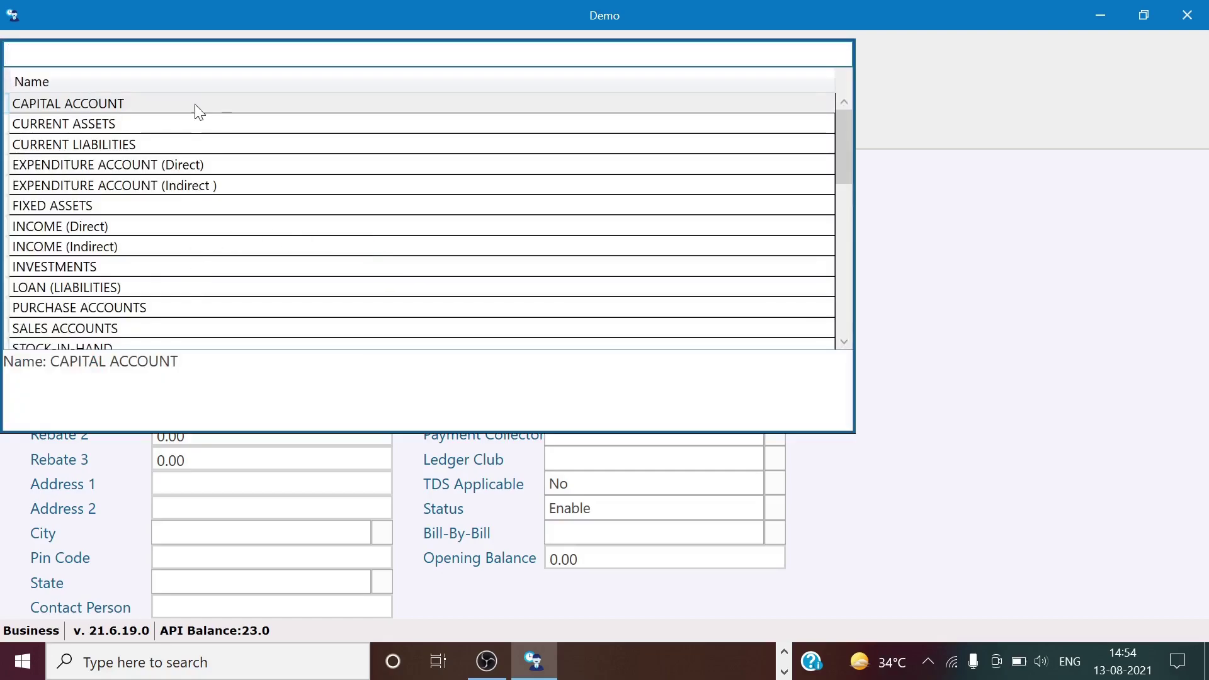
{"action": "type", "text": "cred"}
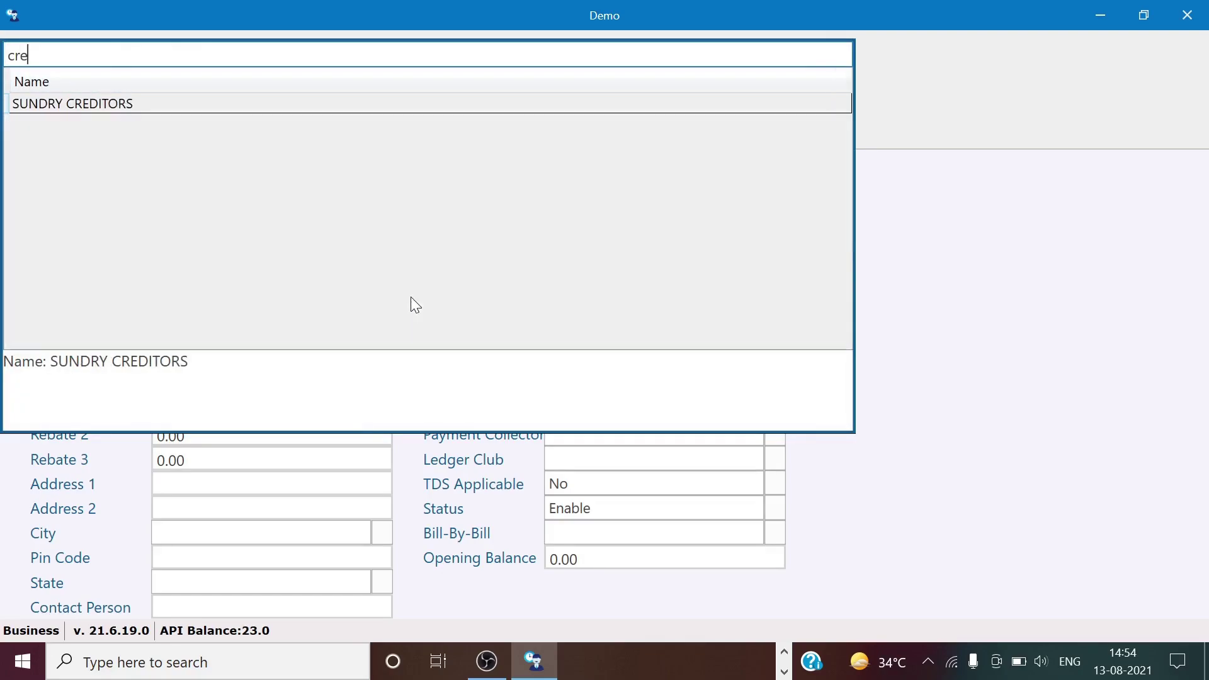
{"action": "double_click", "coordinate": [244, 116]}
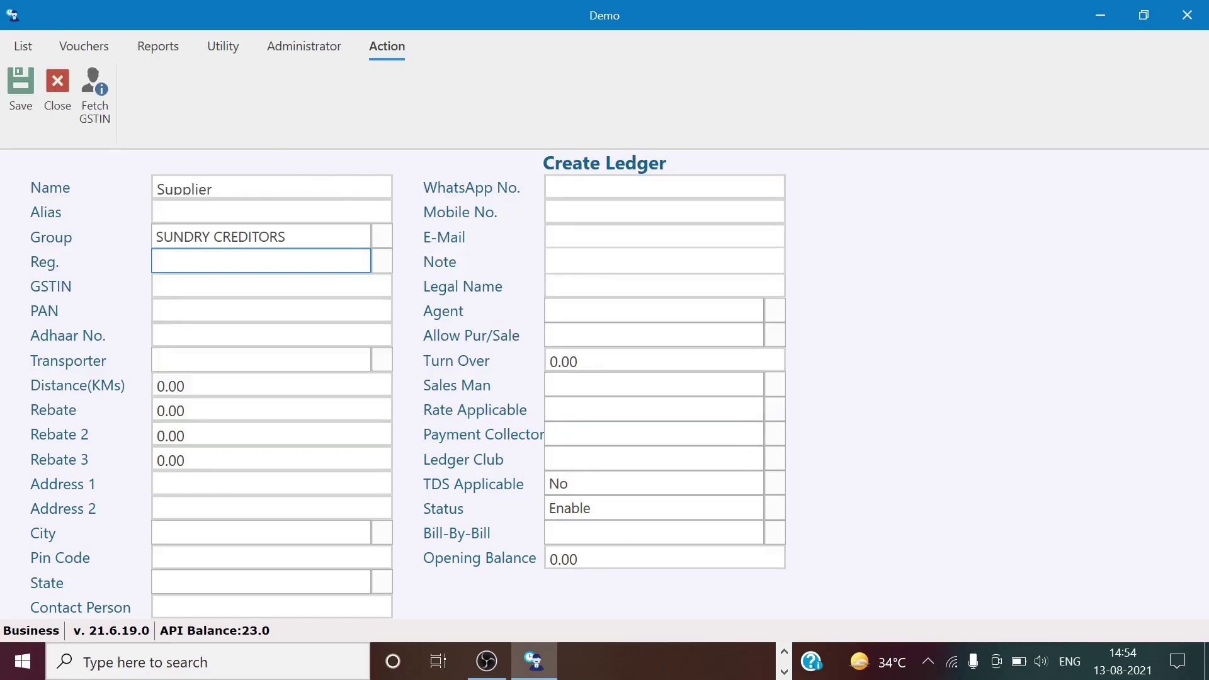
Set the Supplier ledger's registration to Unregistered, leave the remaining fields at their defaults and save the ledger
{"action": "left_click", "coordinate": [381, 261]}
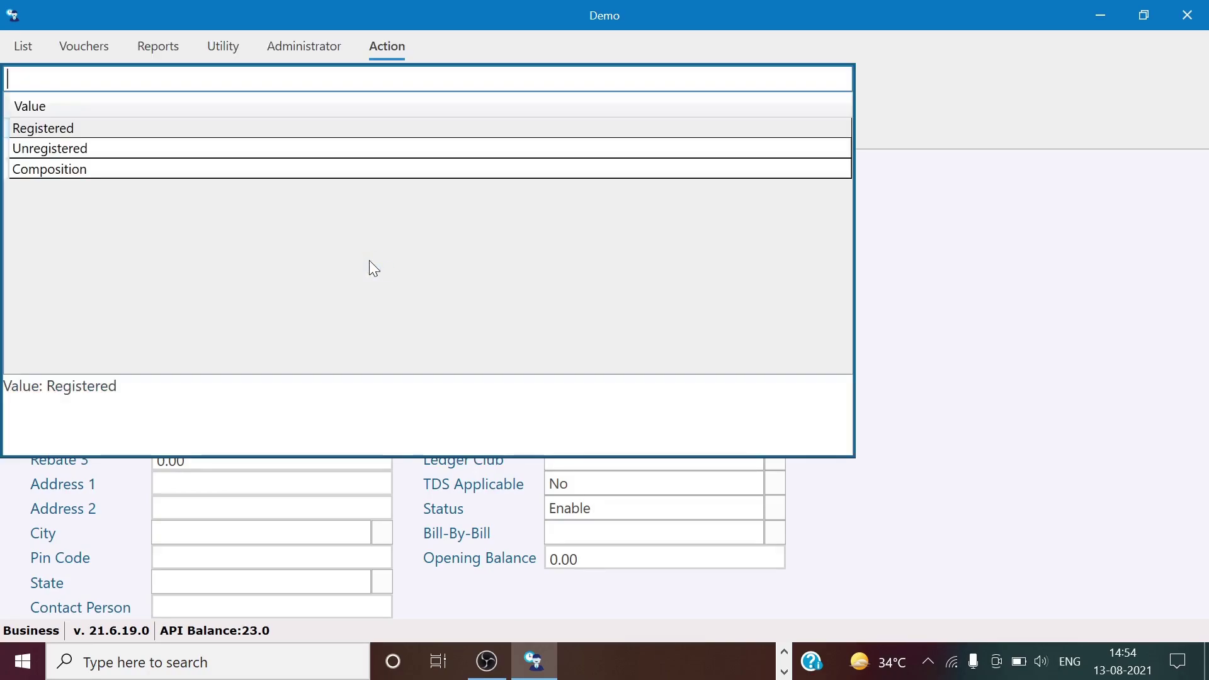
{"action": "left_click", "coordinate": [109, 153]}
{"action": "key", "text": "Return"}
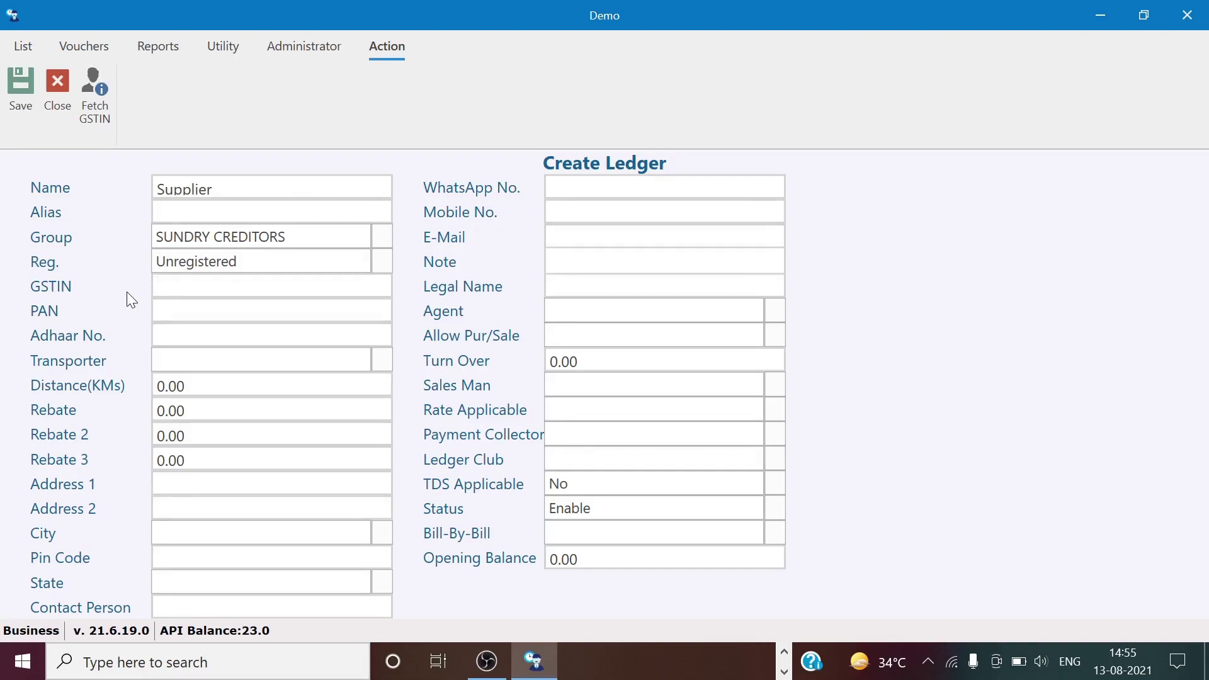
{"action": "key", "text": "Return"}
{"action": "key", "text": "Return"}
{"action": "key", "text": "Return"}
{"action": "key", "text": "Return"}
{"action": "key", "text": "Return"}
{"action": "key", "text": "Return"}
{"action": "key", "text": "Return"}
{"action": "left_click", "coordinate": [22, 108]}
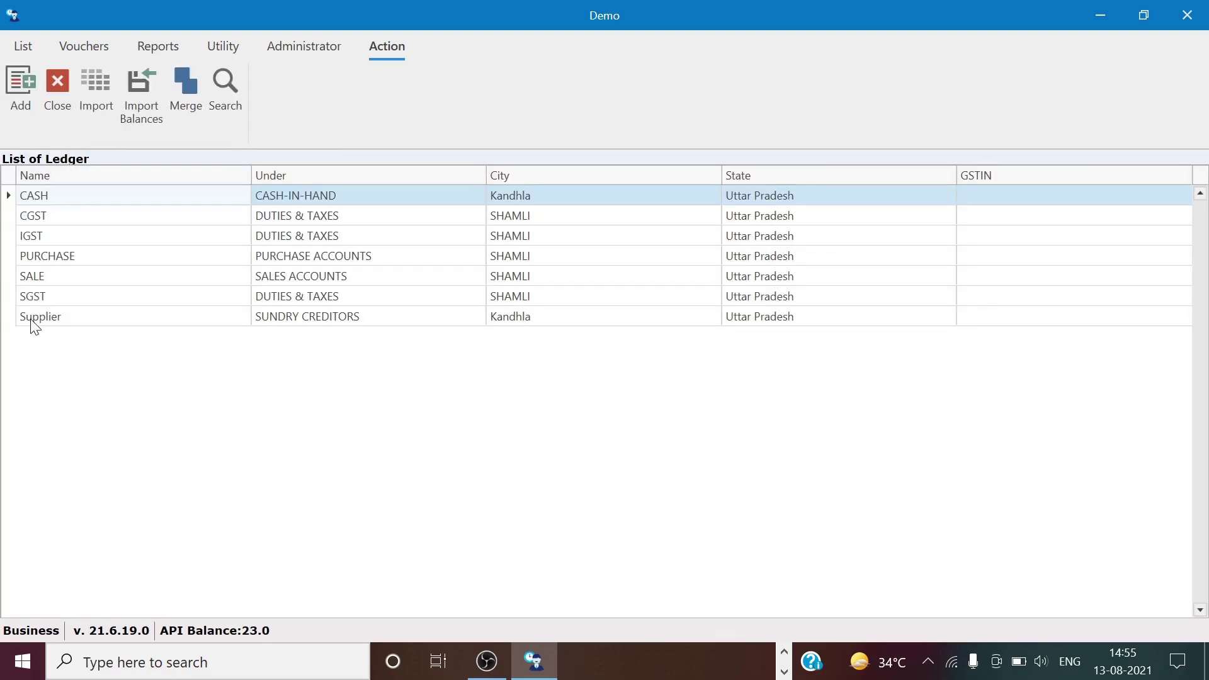
Start another ledger named Customer and assign it to the SUNDRY DEBTORS group
{"action": "left_click", "coordinate": [21, 87]}
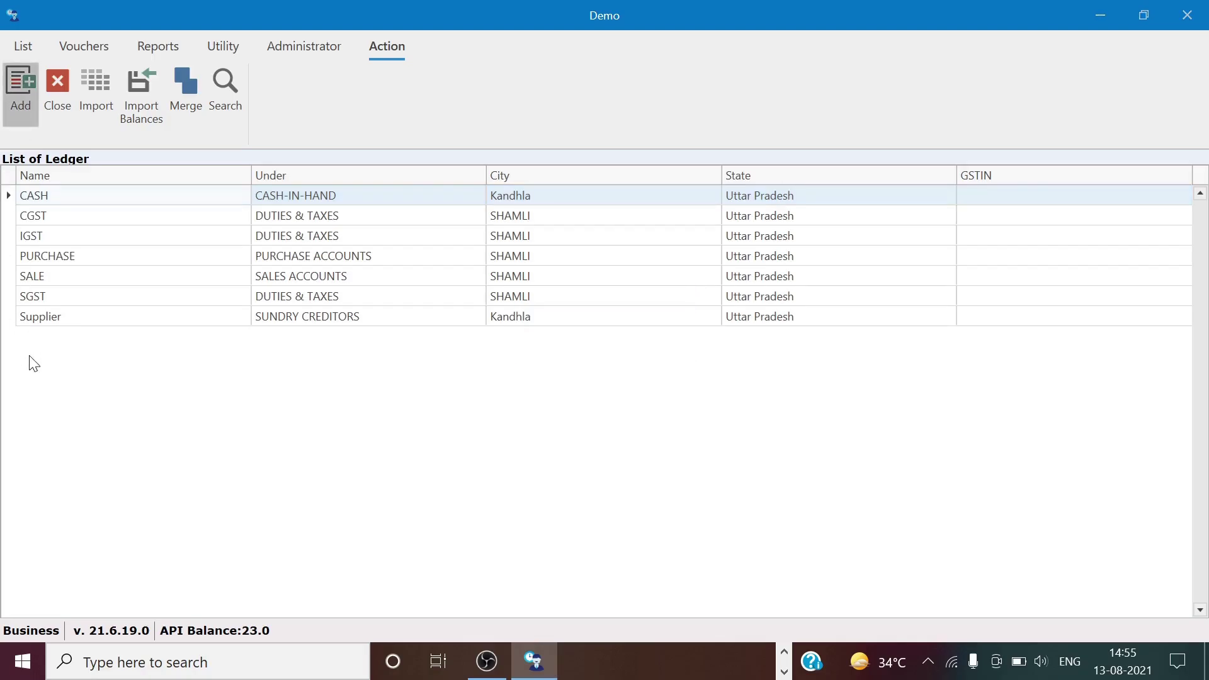
{"action": "type", "text": "c"}
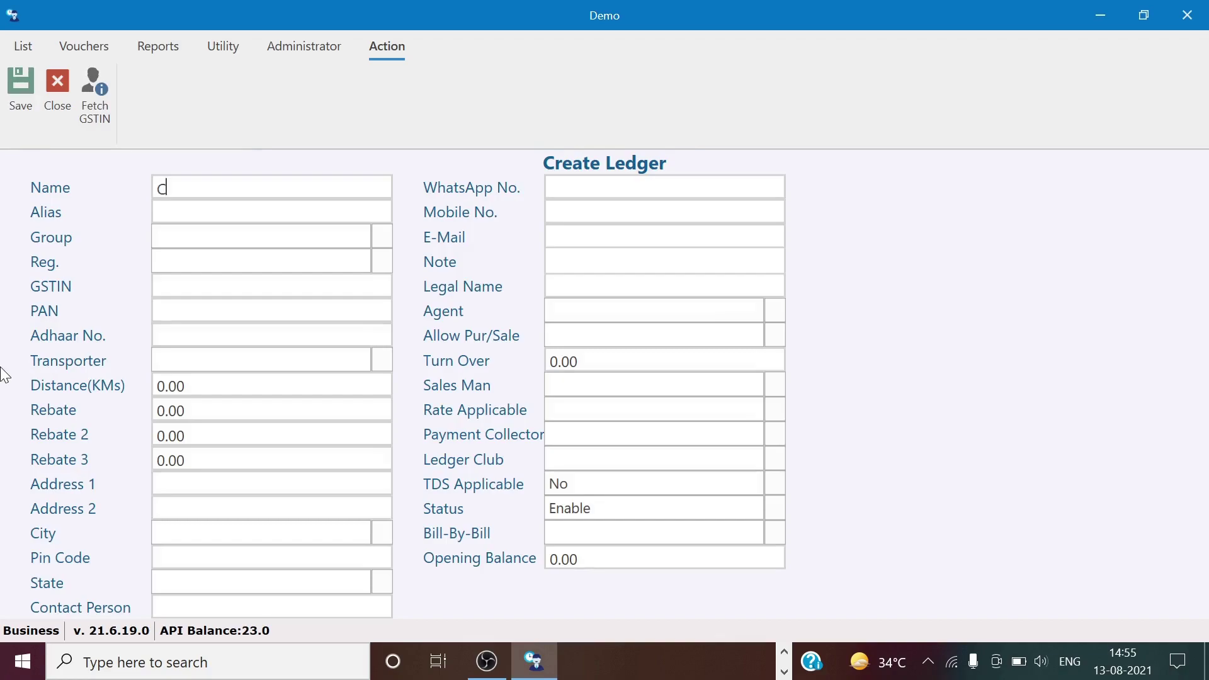
{"action": "type", "text": "ustomer"}
{"action": "key", "text": "Tab"}
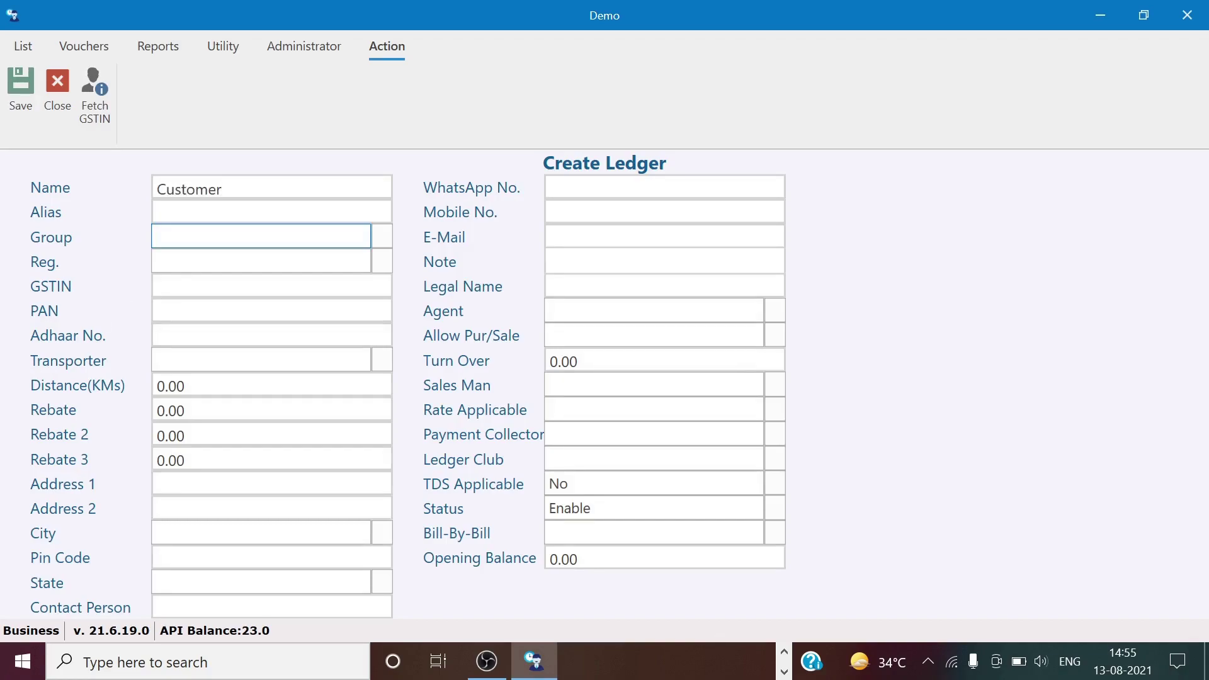
{"action": "left_click", "coordinate": [380, 242]}
{"action": "type", "text": "deb"}
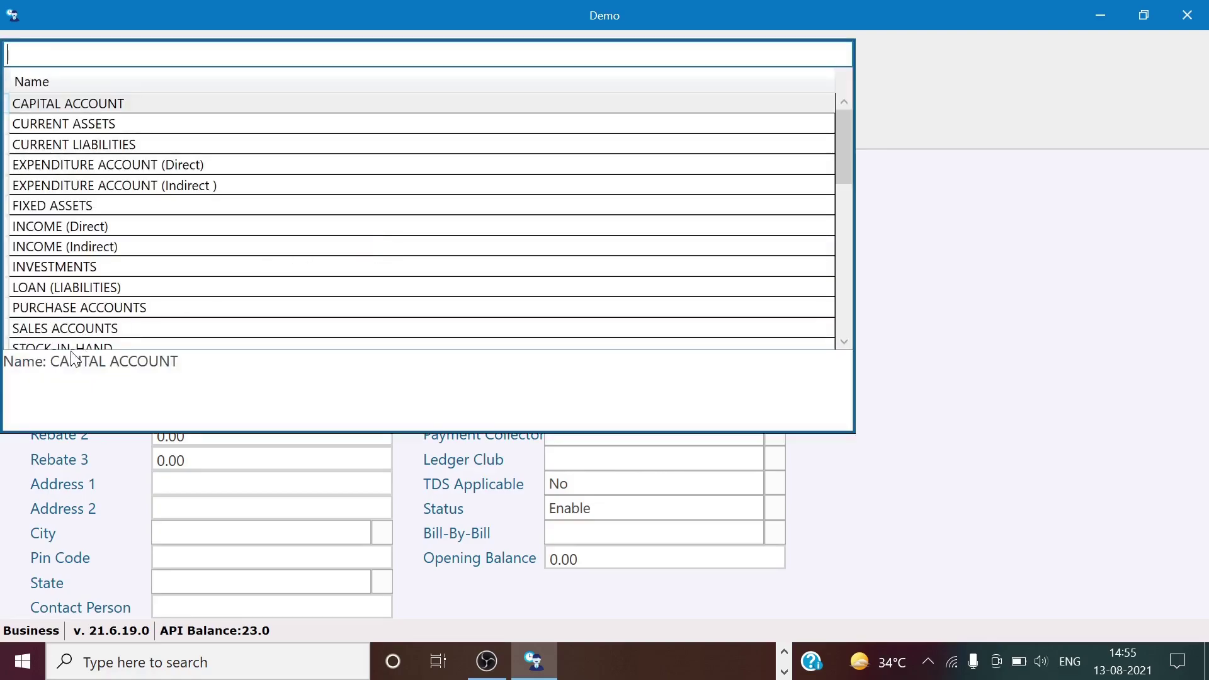
{"action": "left_click", "coordinate": [66, 104]}
{"action": "key", "text": "Return"}
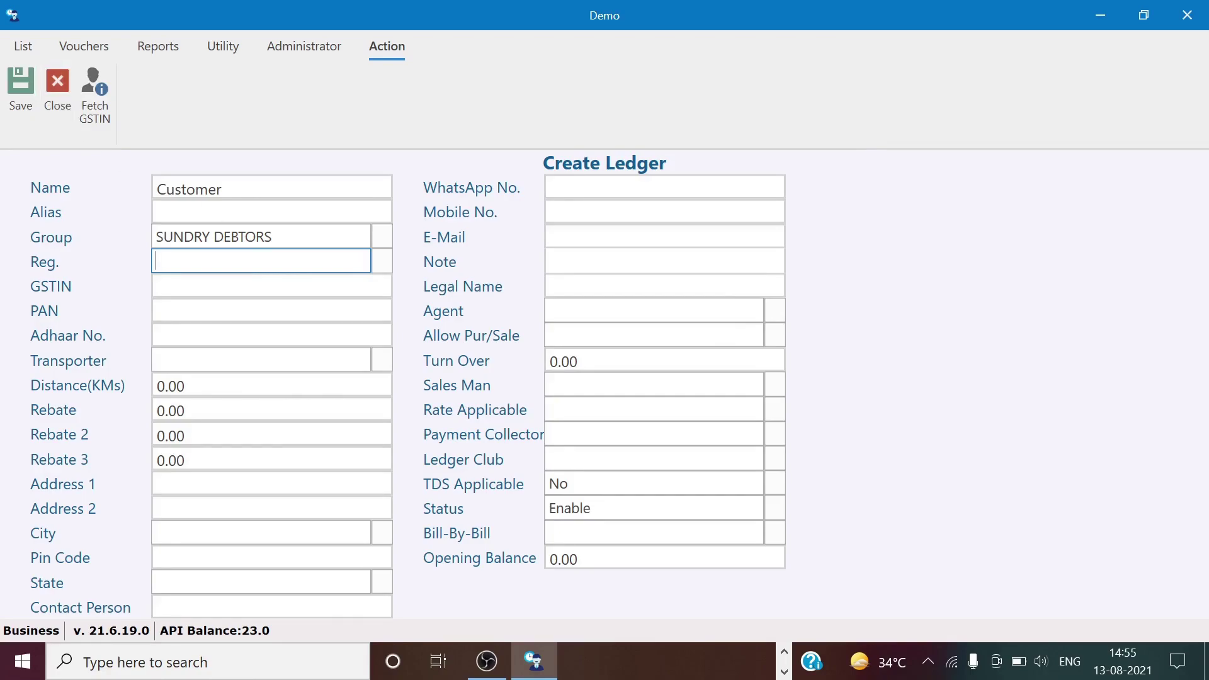
Set the Customer ledger's registration to Unregistered and save the ledger
{"action": "left_click", "coordinate": [381, 261]}
{"action": "left_click", "coordinate": [92, 148]}
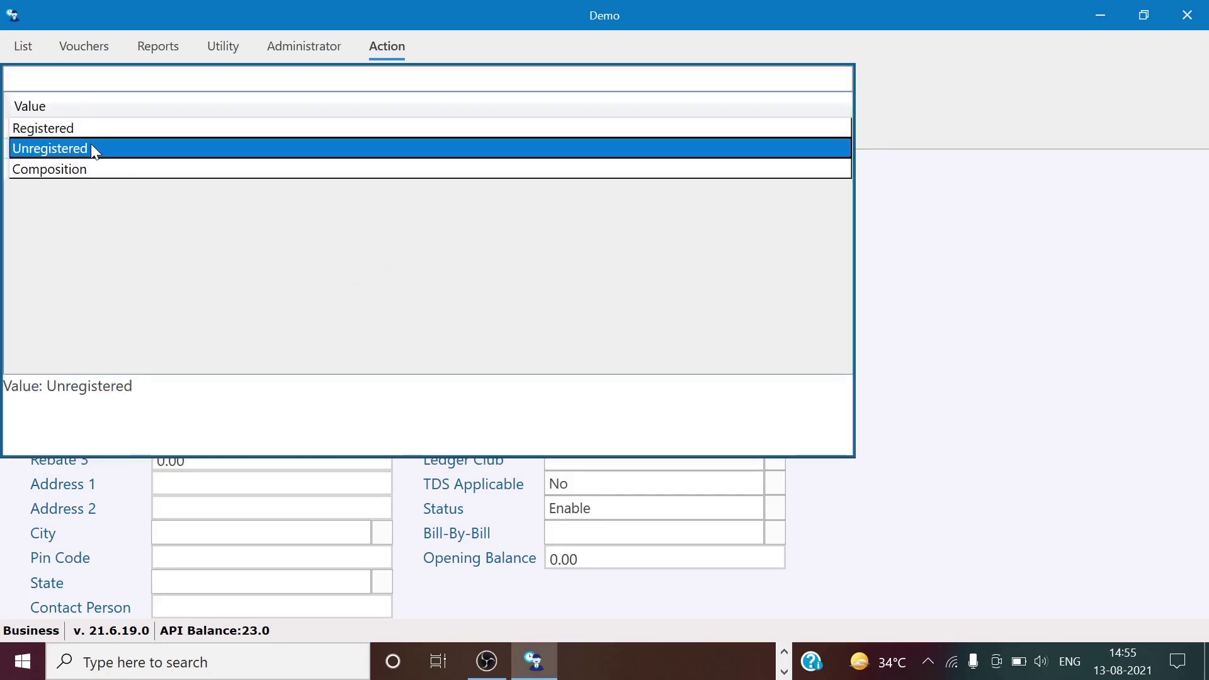
{"action": "key", "text": "Return"}
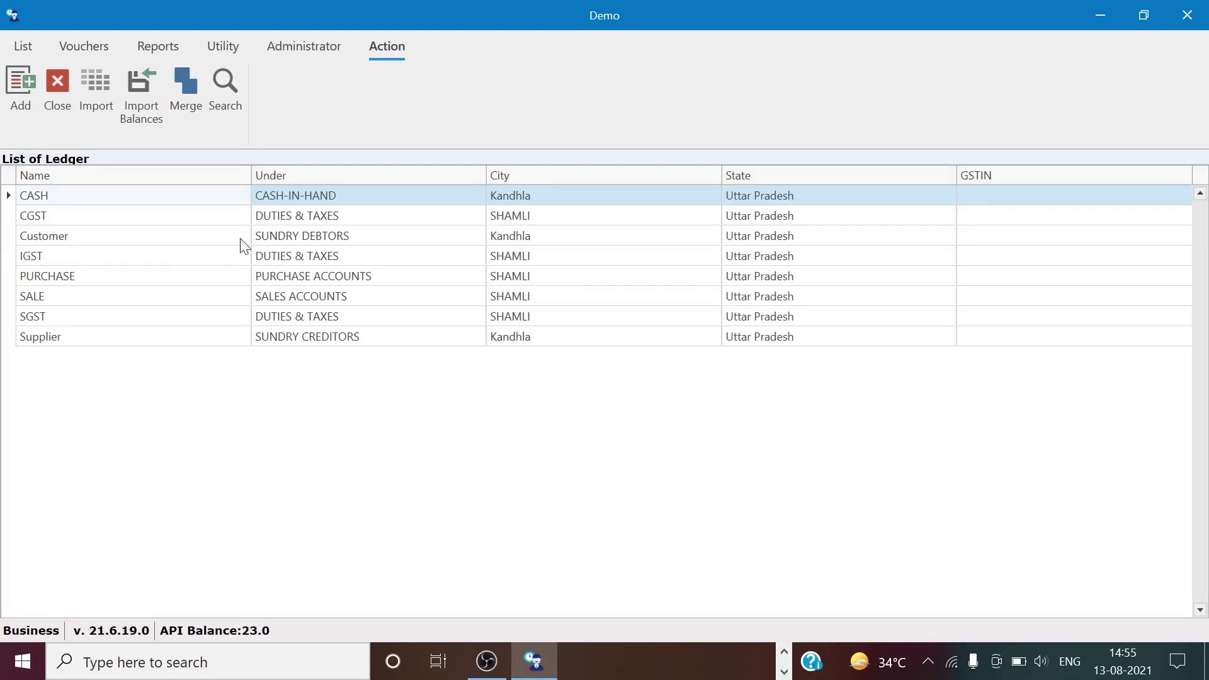
Start a new product named Pen with PIECES as its unit of measure
{"action": "left_click", "coordinate": [24, 48]}
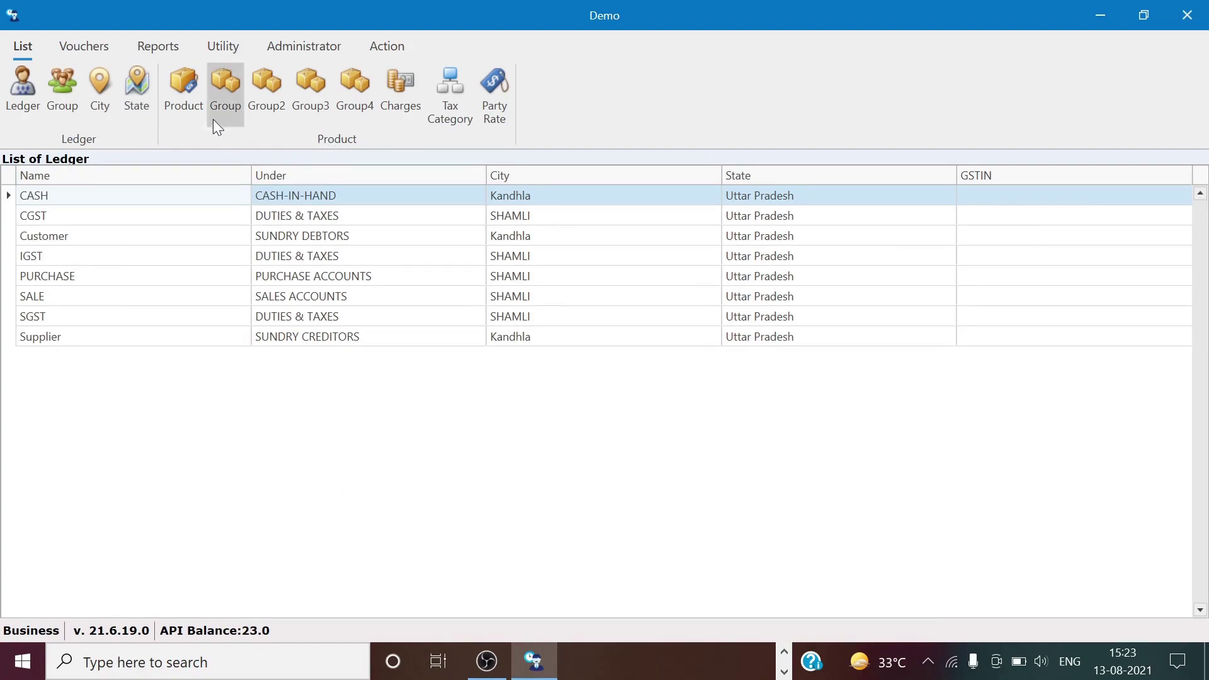
{"action": "left_click", "coordinate": [187, 96]}
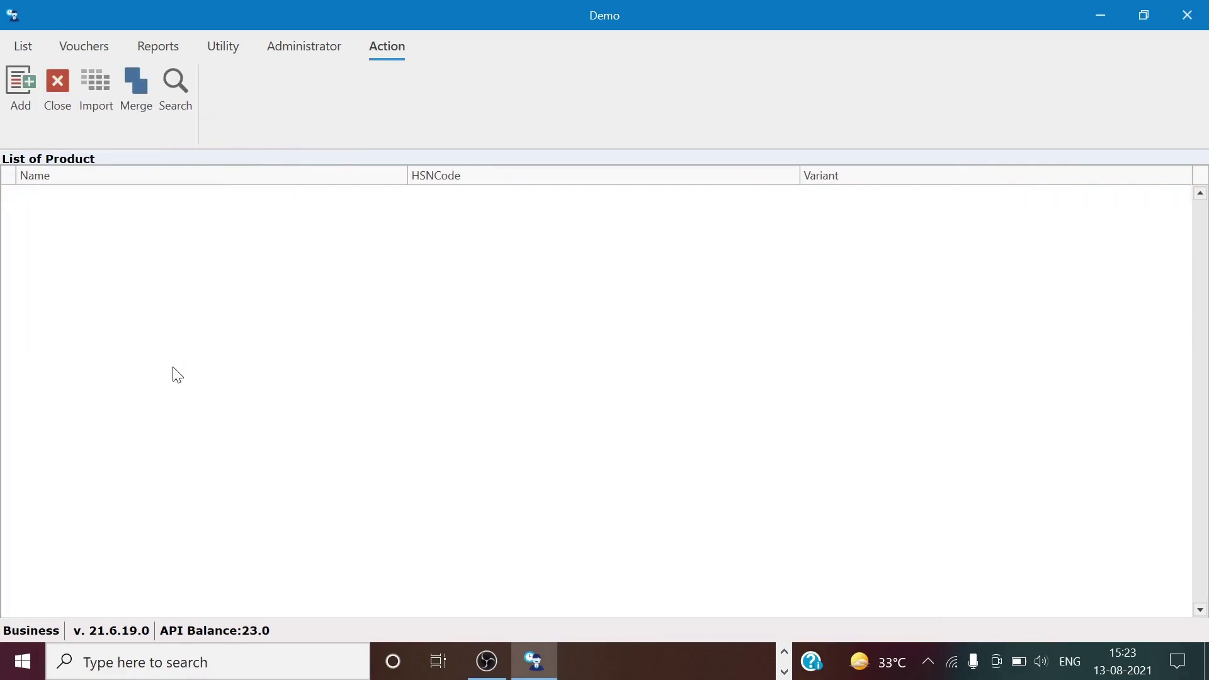
{"action": "left_click", "coordinate": [10, 94]}
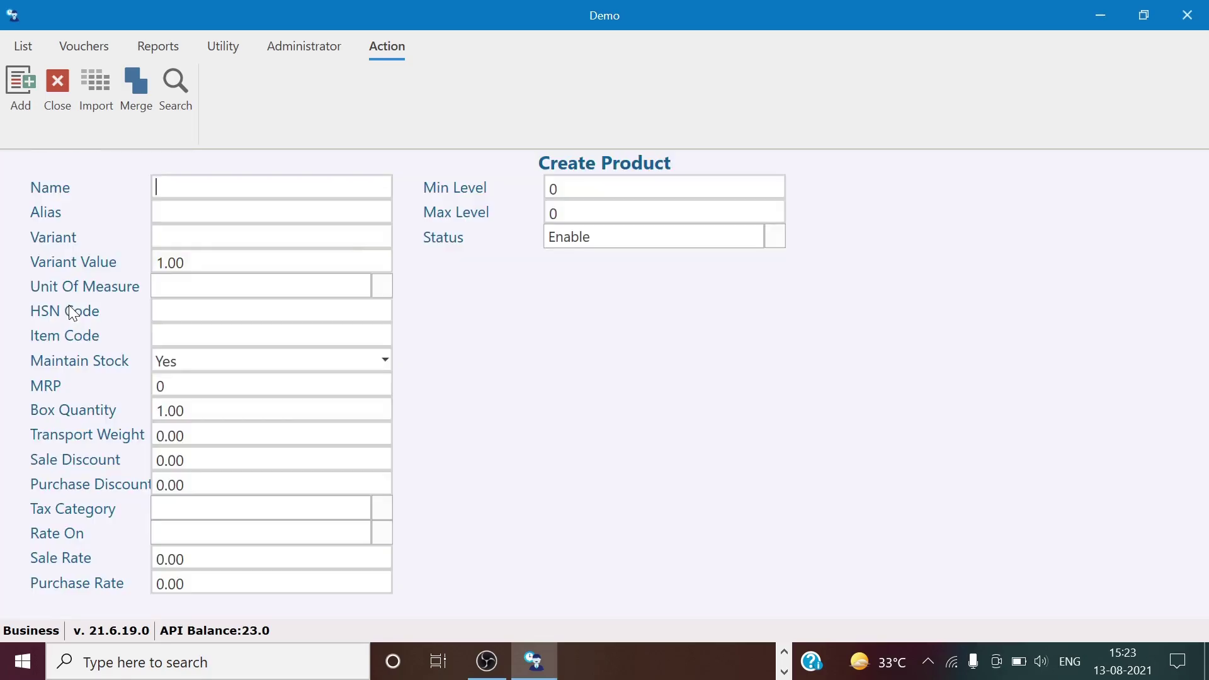
{"action": "type", "text": "Pen"}
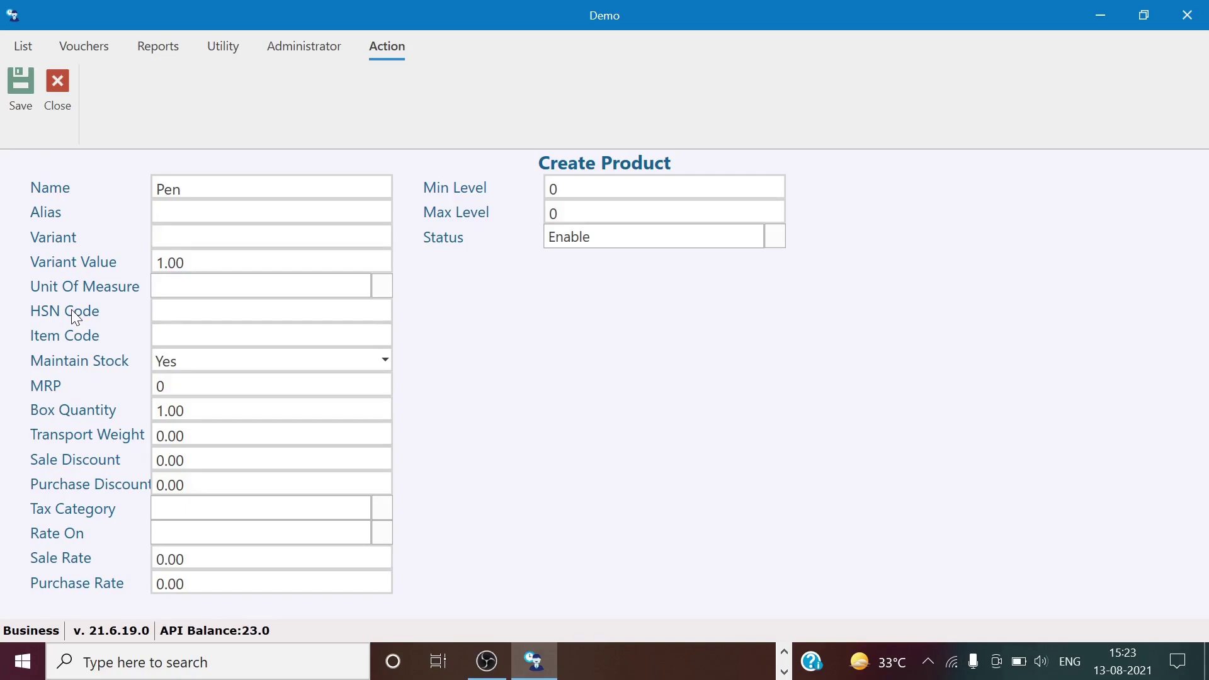
{"action": "key", "text": "Tab"}
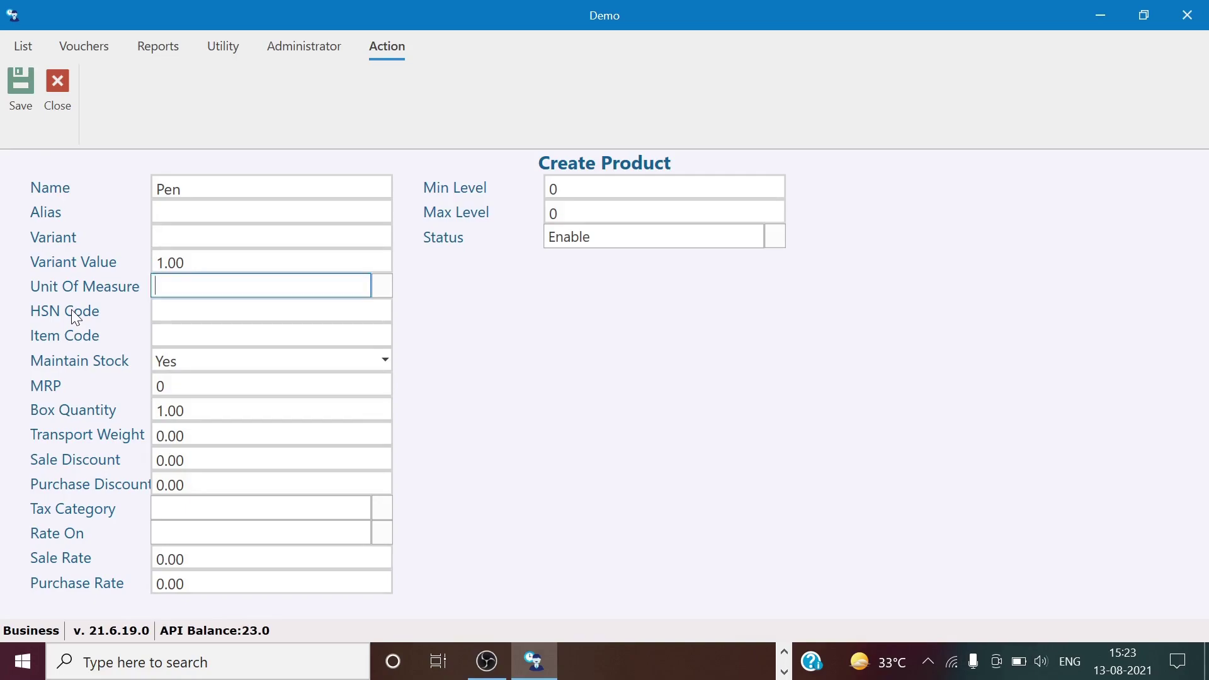
{"action": "left_click", "coordinate": [382, 285]}
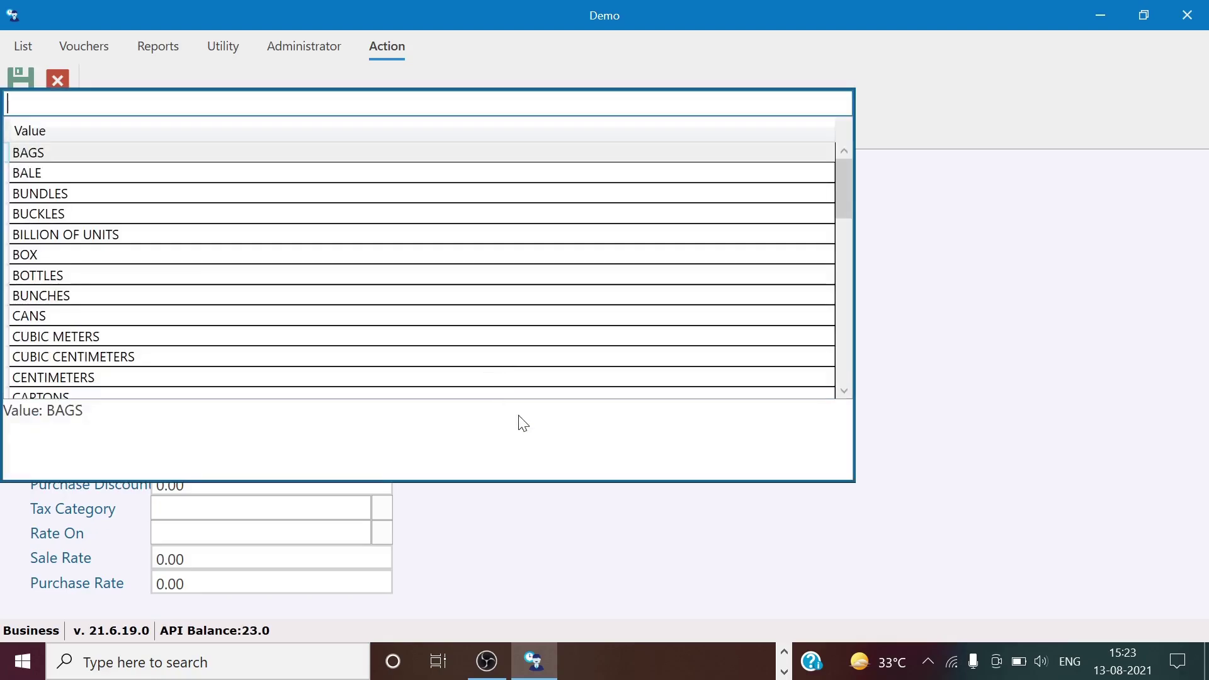
{"action": "type", "text": "pie"}
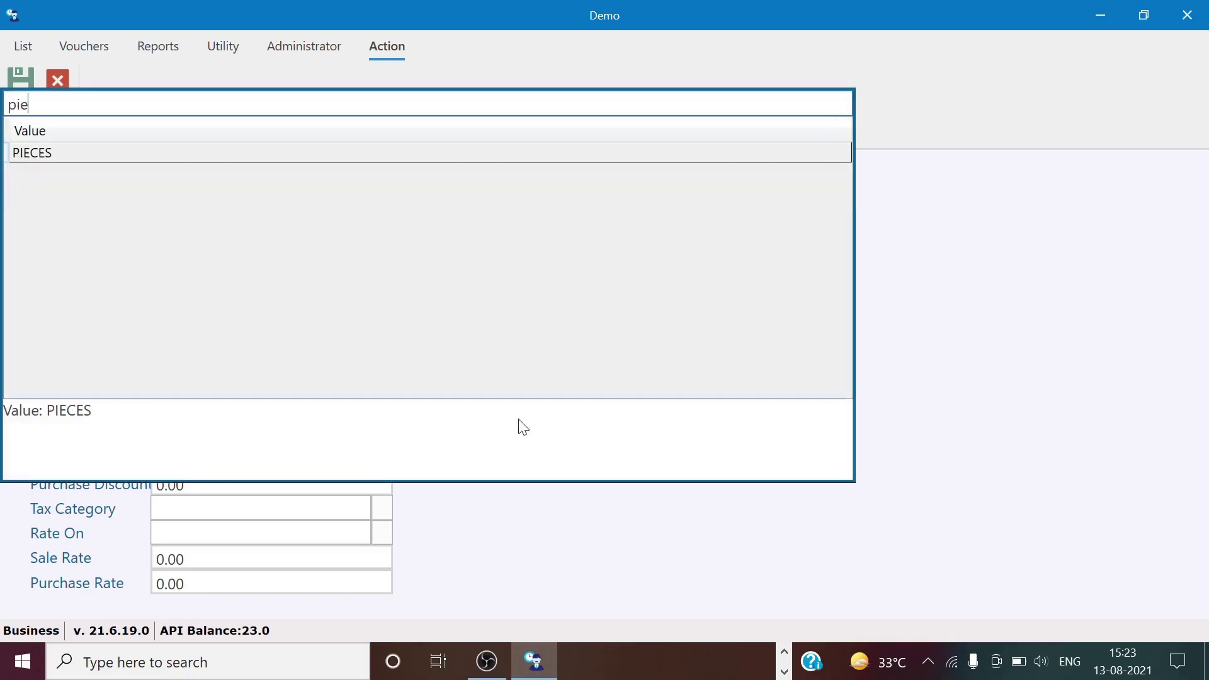
{"action": "double_click", "coordinate": [398, 152]}
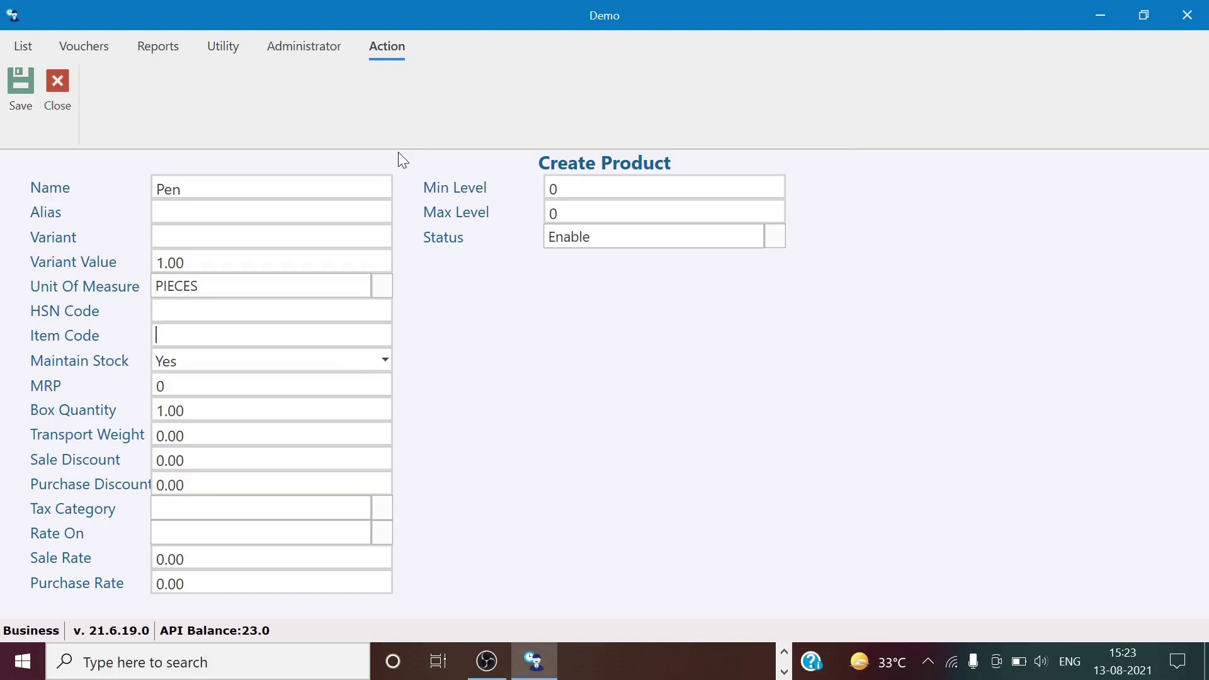
{"action": "key", "text": "Tab"}
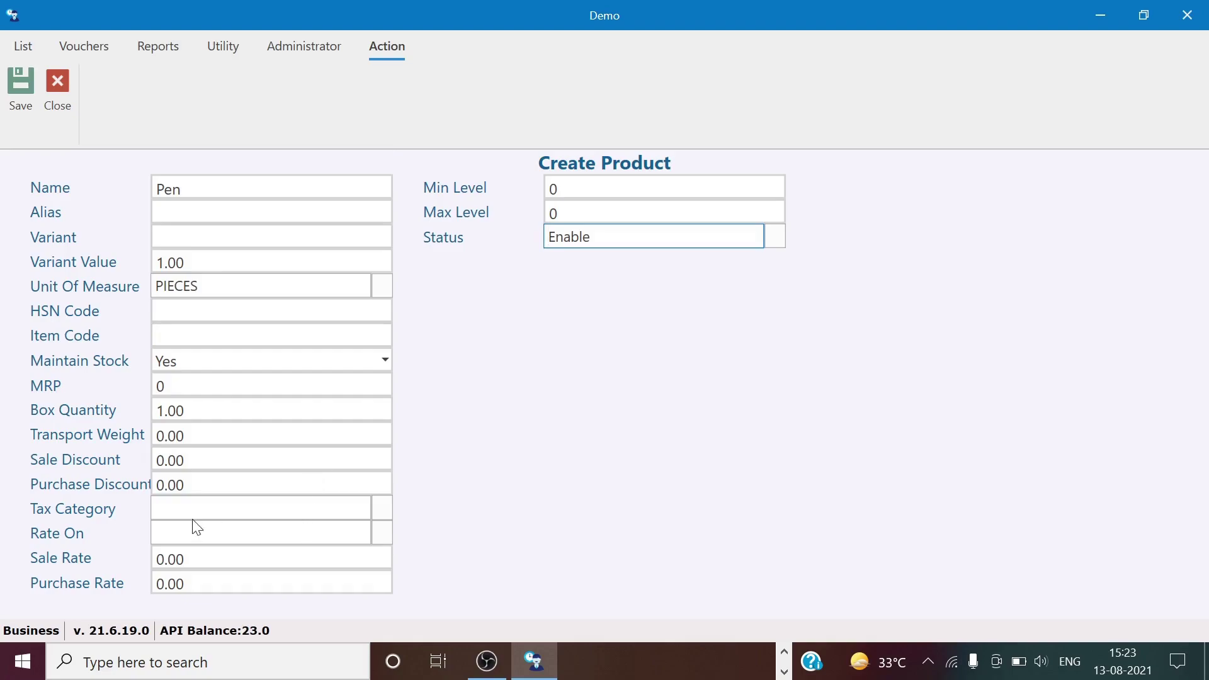
Set the Pen product's tax category to GST 5% and save the product
{"action": "left_click", "coordinate": [381, 508]}
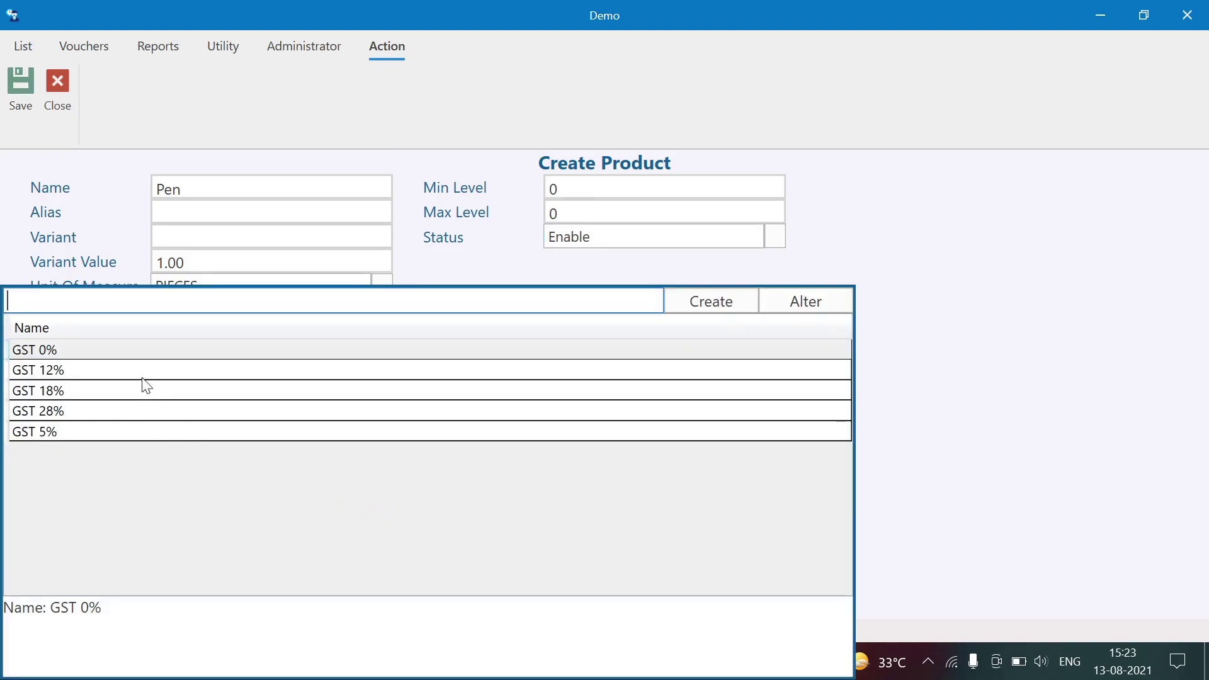
{"action": "left_click", "coordinate": [139, 433]}
{"action": "key", "text": "Return"}
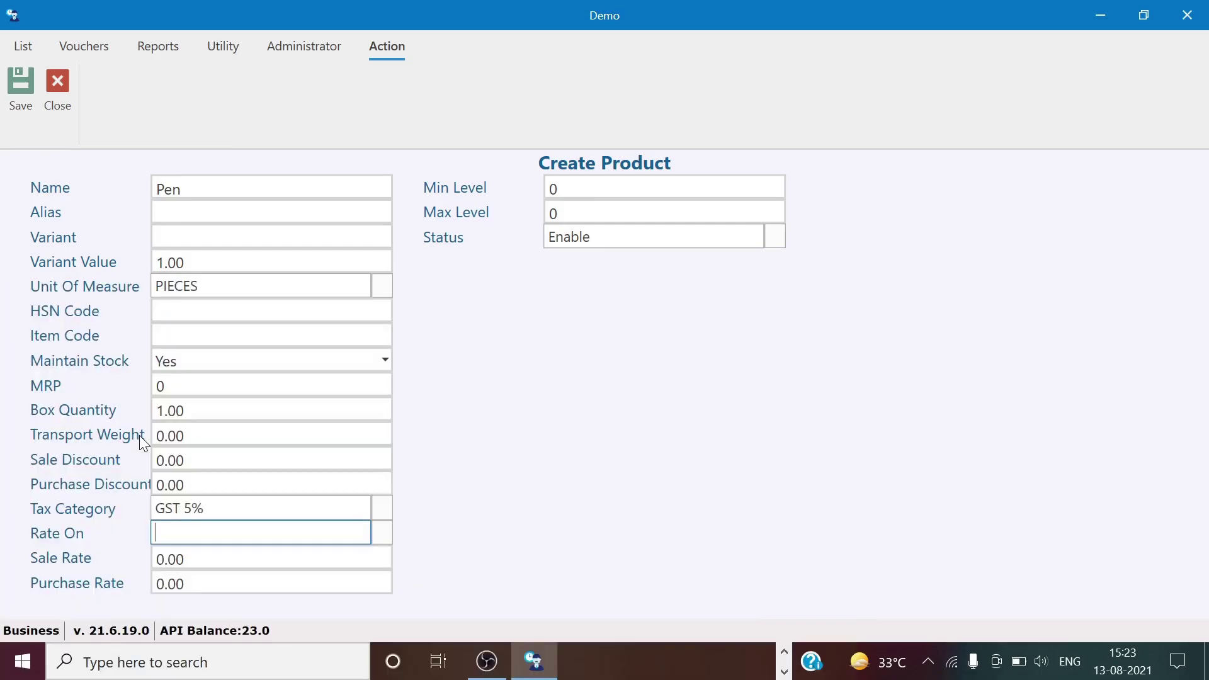
{"action": "left_click", "coordinate": [21, 91]}
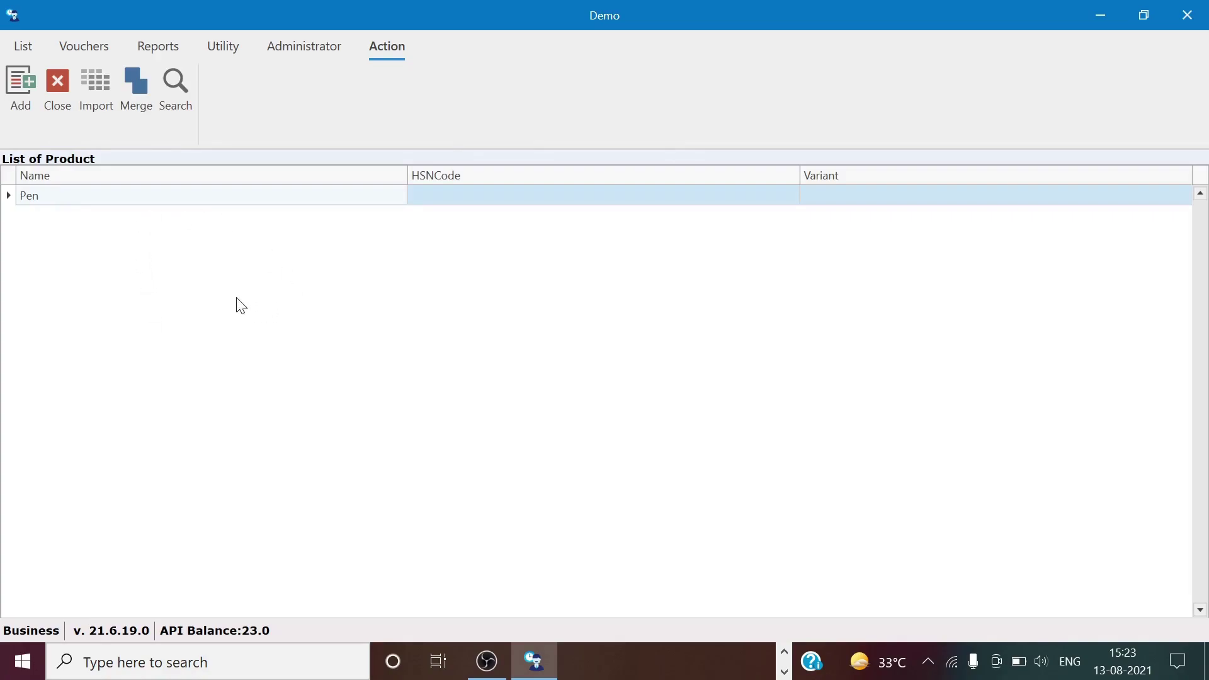
Start a second product named Copy with PIECES as its unit of measure
{"action": "left_click", "coordinate": [22, 92]}
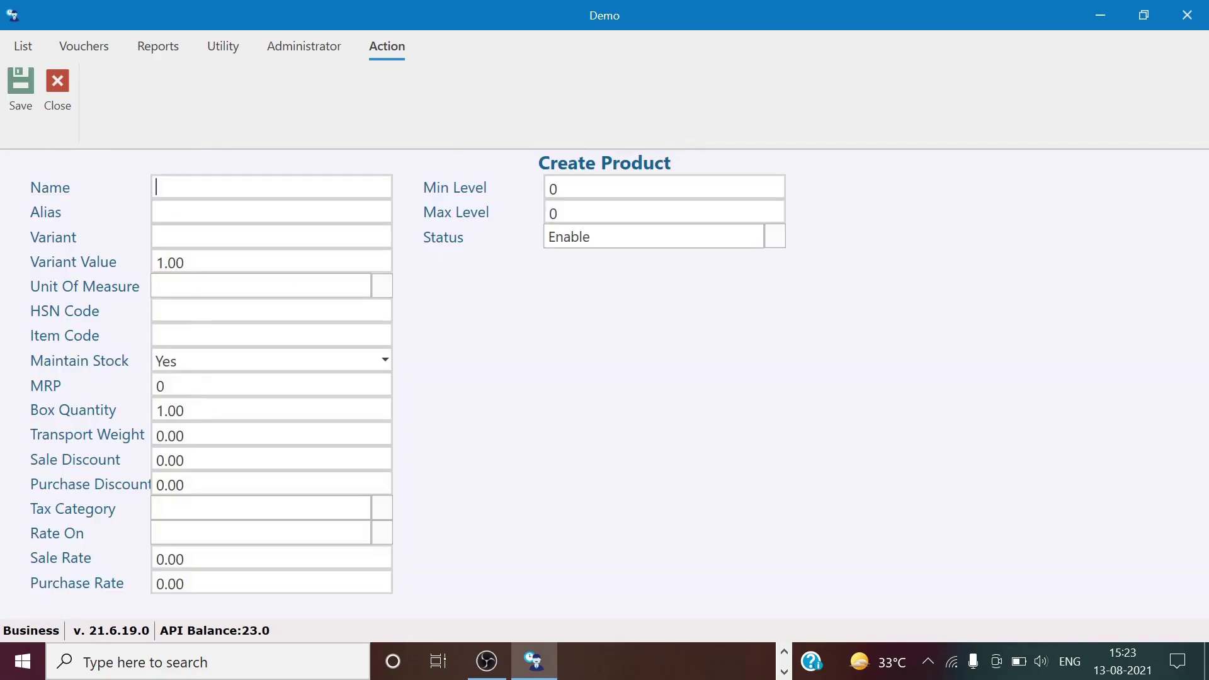
{"action": "type", "text": "Copy"}
{"action": "key", "text": "Return"}
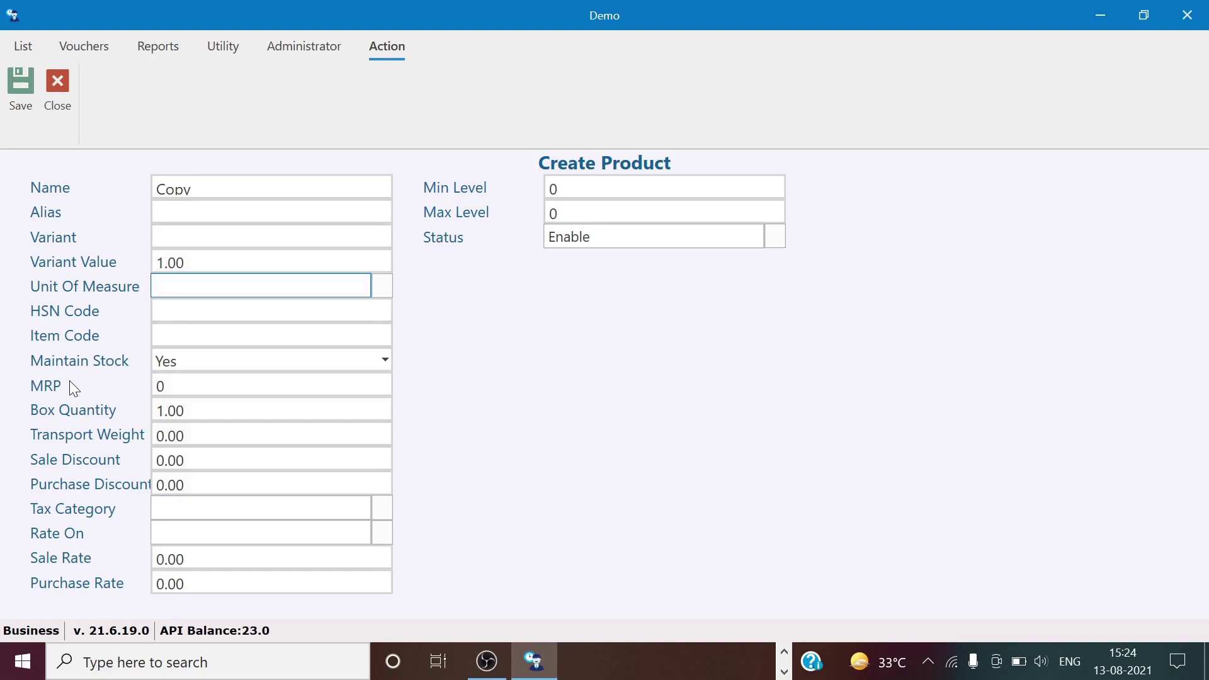
{"action": "left_click", "coordinate": [381, 291]}
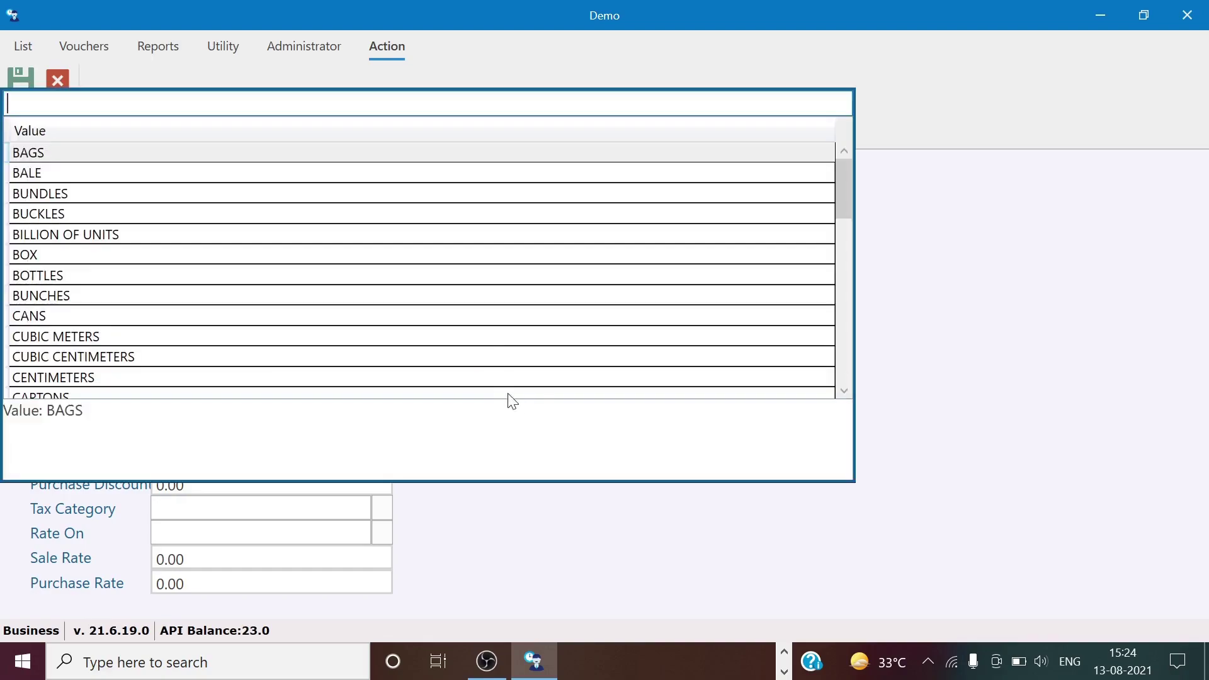
{"action": "type", "text": "pie"}
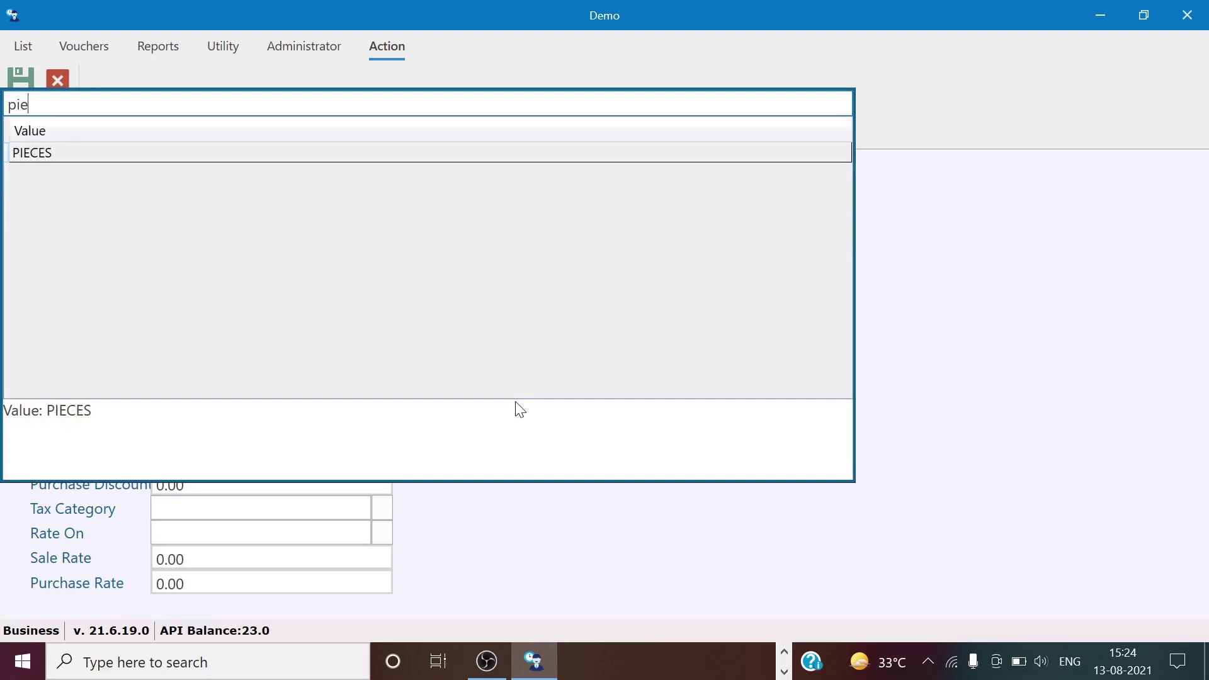
{"action": "left_click", "coordinate": [335, 156]}
{"action": "key", "text": "Return"}
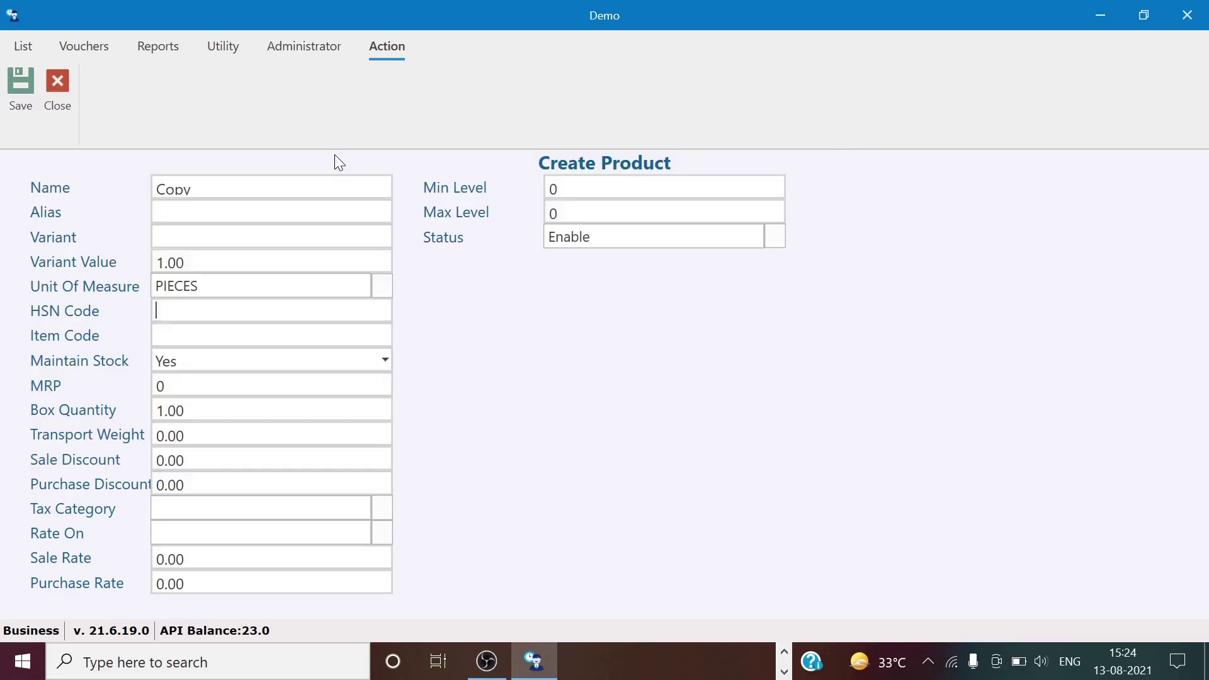
Set the Copy product's tax category to GST 5% and save the product
{"action": "key", "text": "Tab"}
{"action": "left_click", "coordinate": [381, 509]}
{"action": "left_click", "coordinate": [114, 439]}
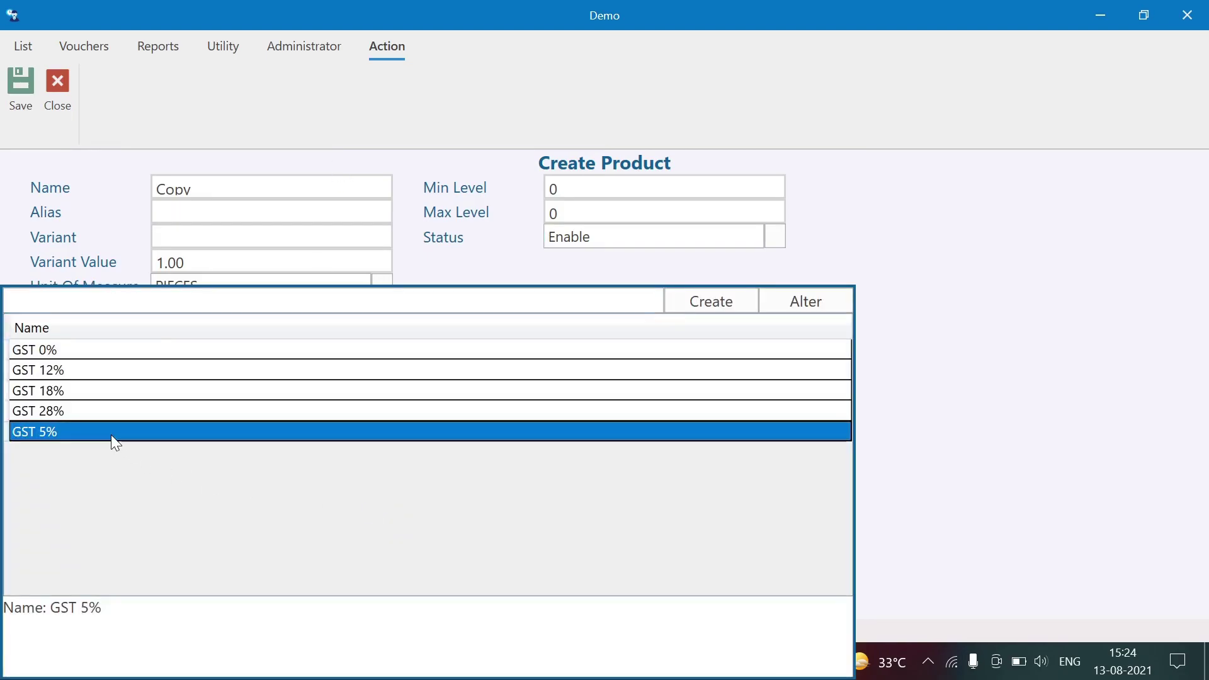
{"action": "key", "text": "Return"}
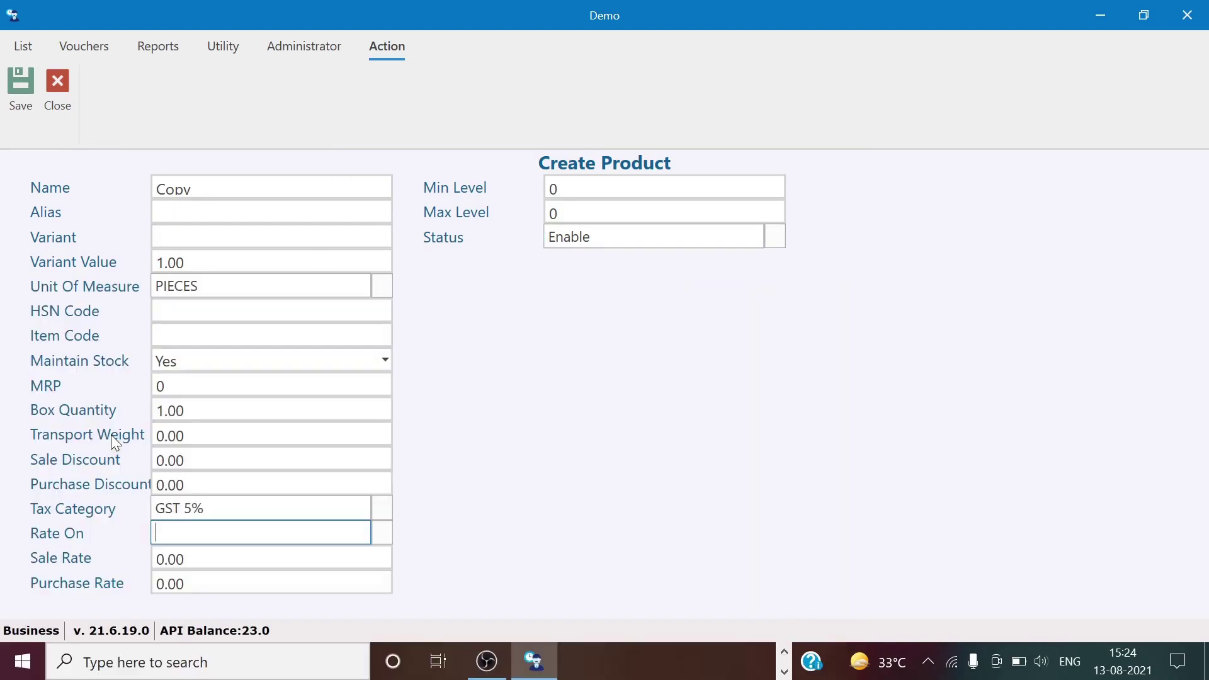
{"action": "left_click", "coordinate": [18, 89]}
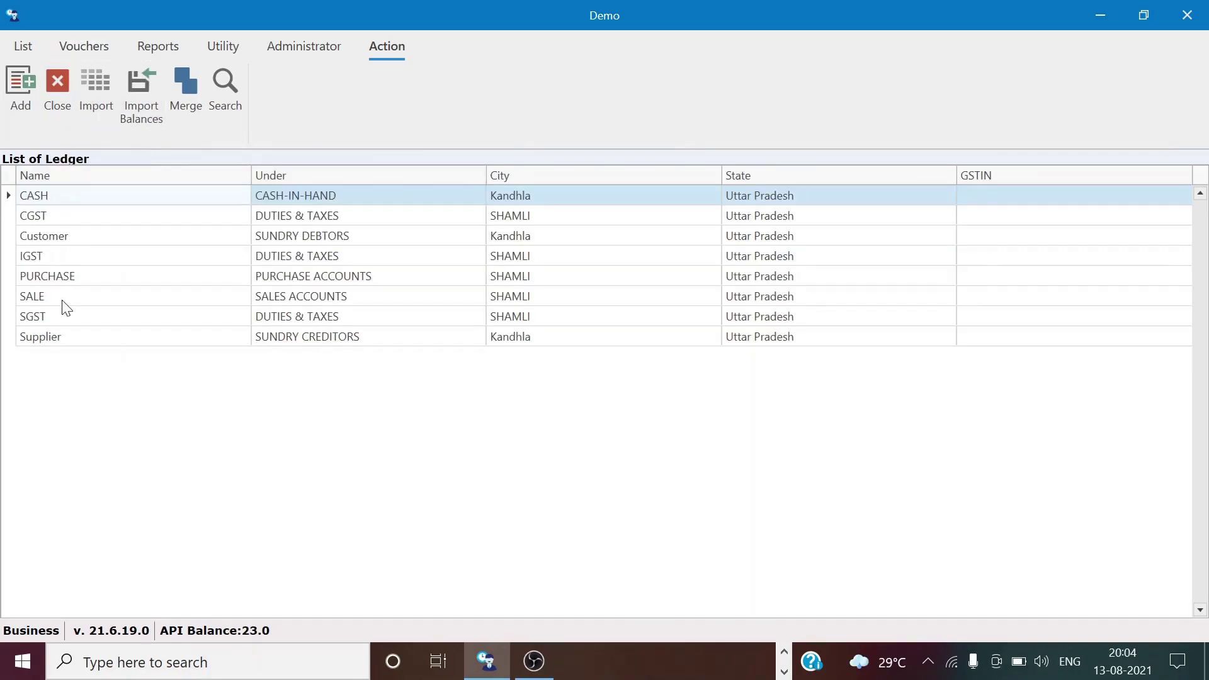
Start a new purchase voucher billed from Supplier with reference number 1234
{"action": "left_click", "coordinate": [74, 39]}
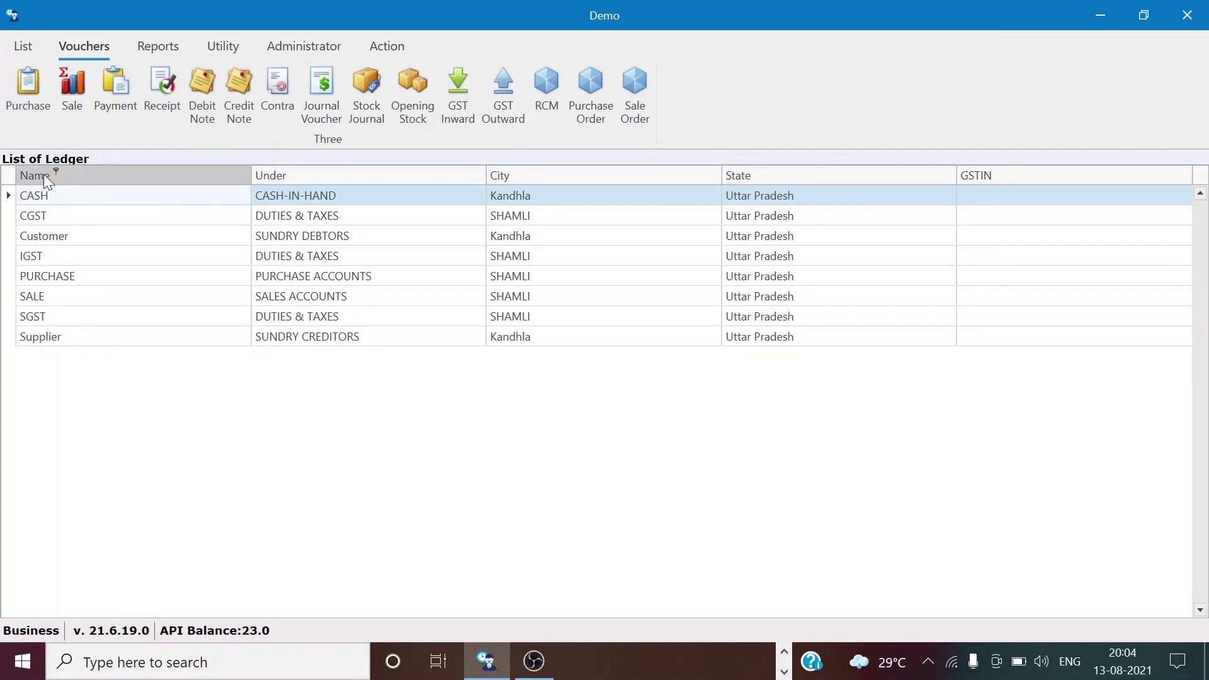
{"action": "left_click", "coordinate": [28, 92]}
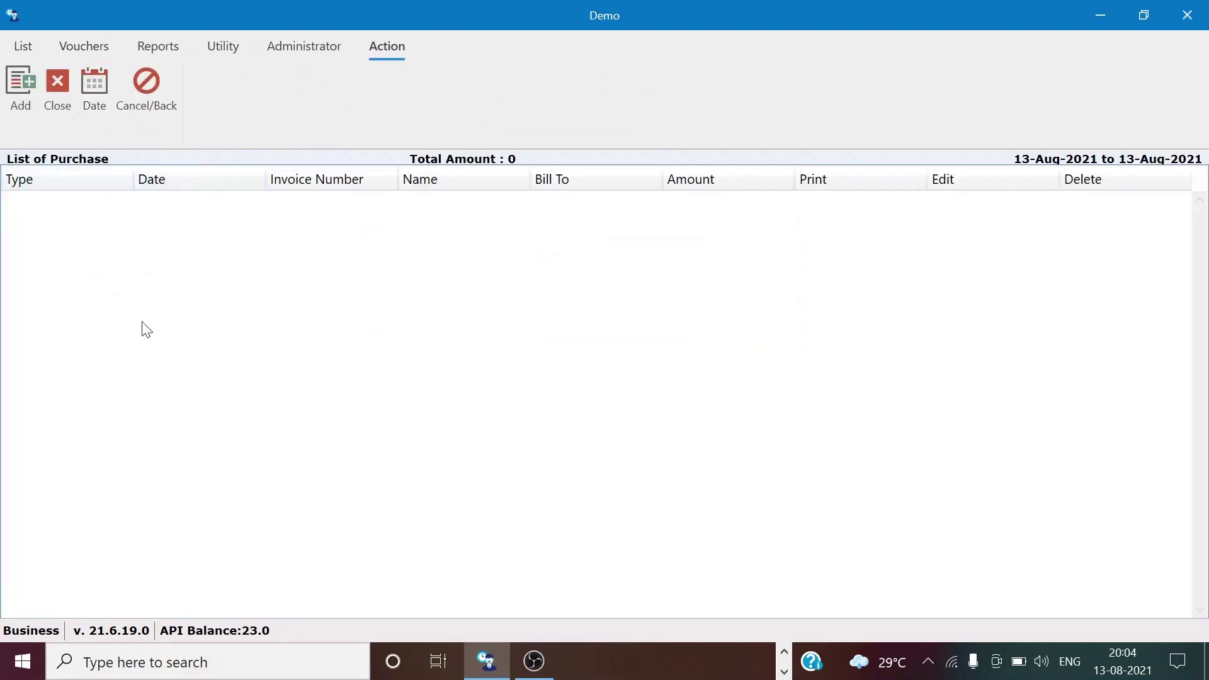
{"action": "left_click", "coordinate": [17, 85]}
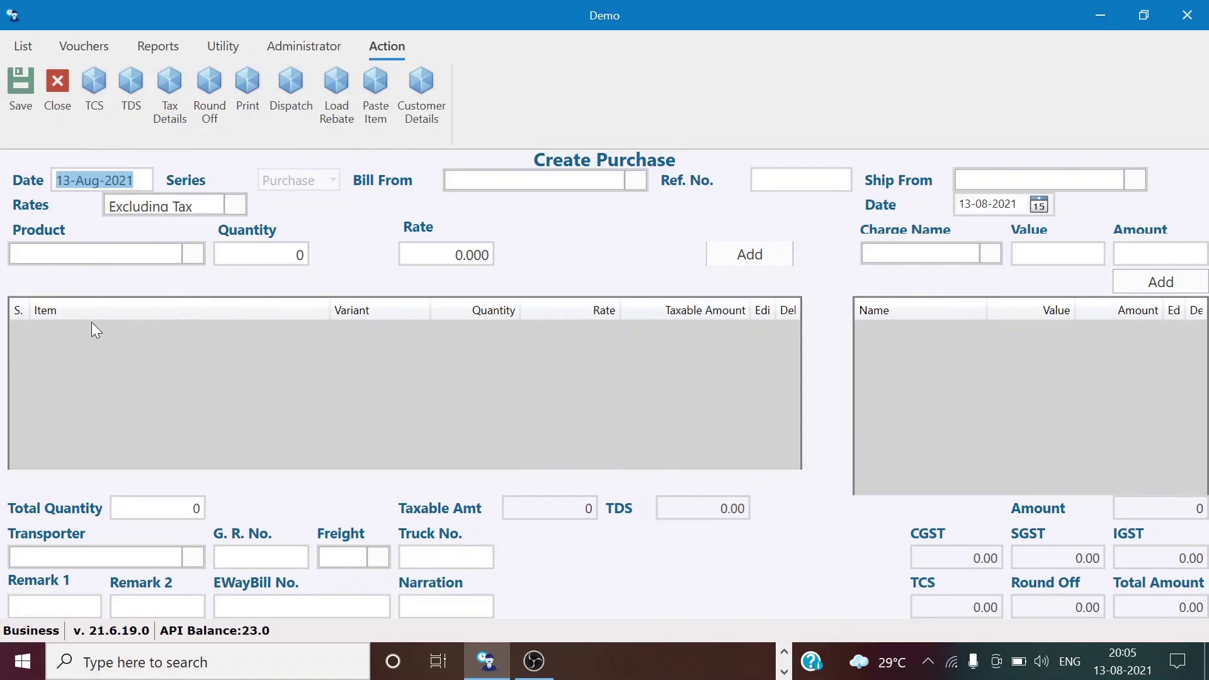
{"action": "key", "text": "Tab"}
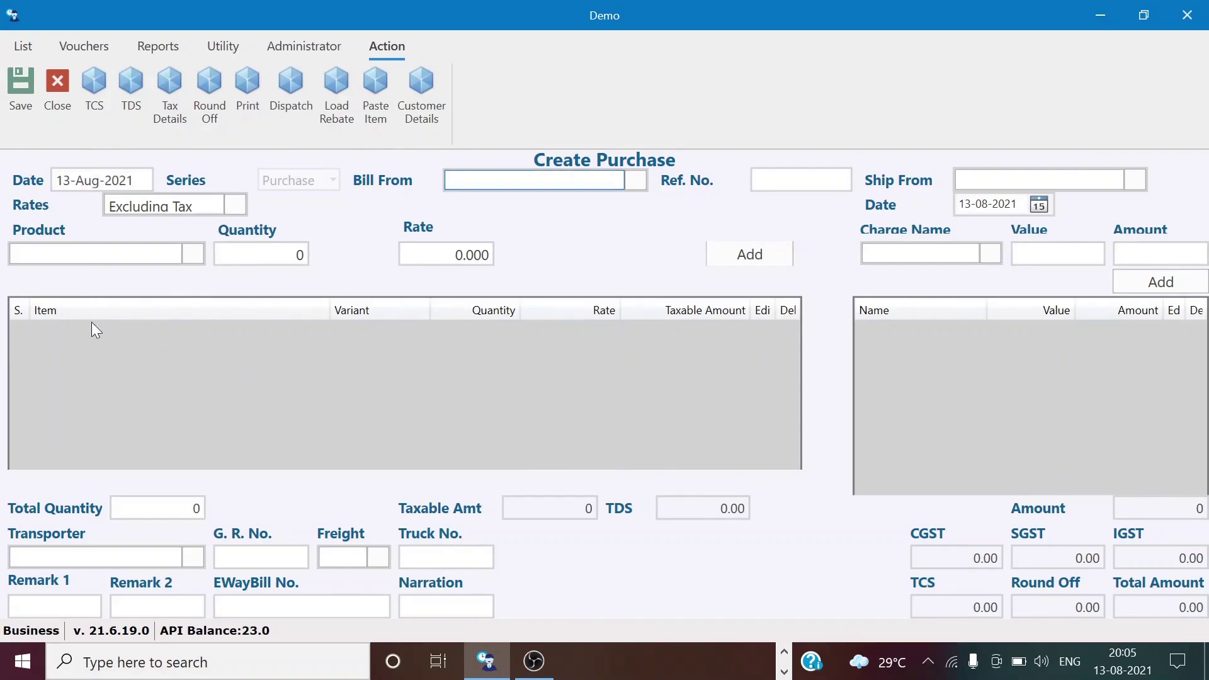
{"action": "left_click", "coordinate": [640, 182]}
{"action": "left_click", "coordinate": [323, 84]}
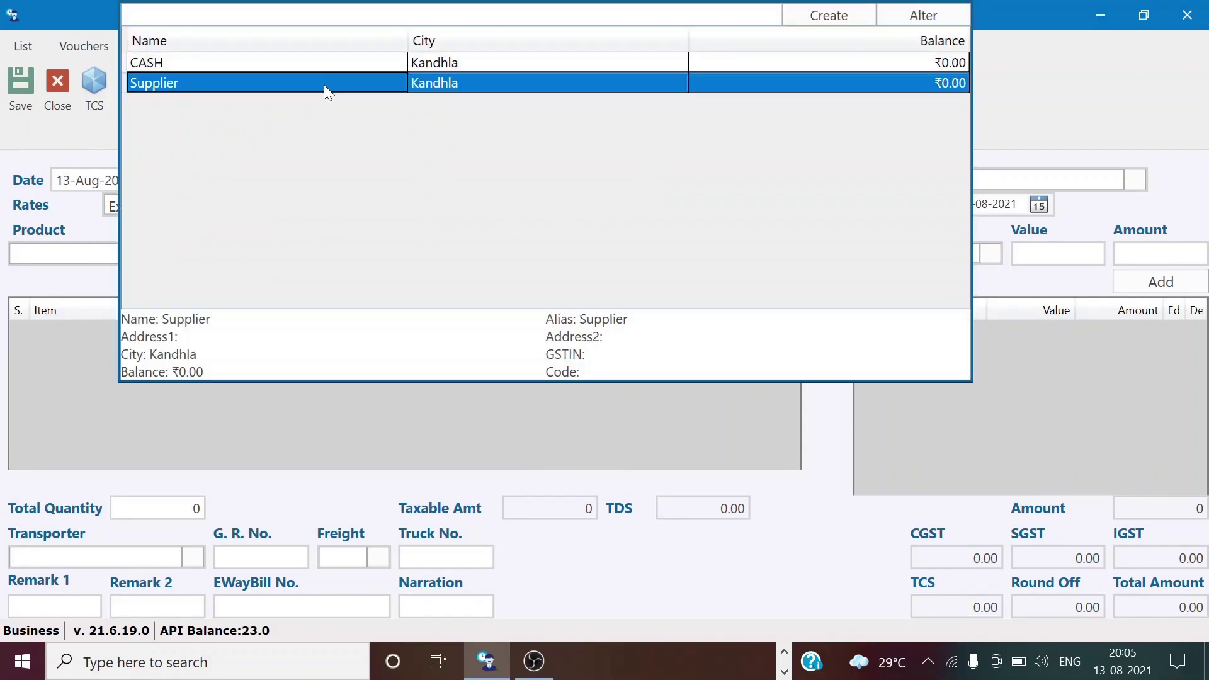
{"action": "key", "text": "Return"}
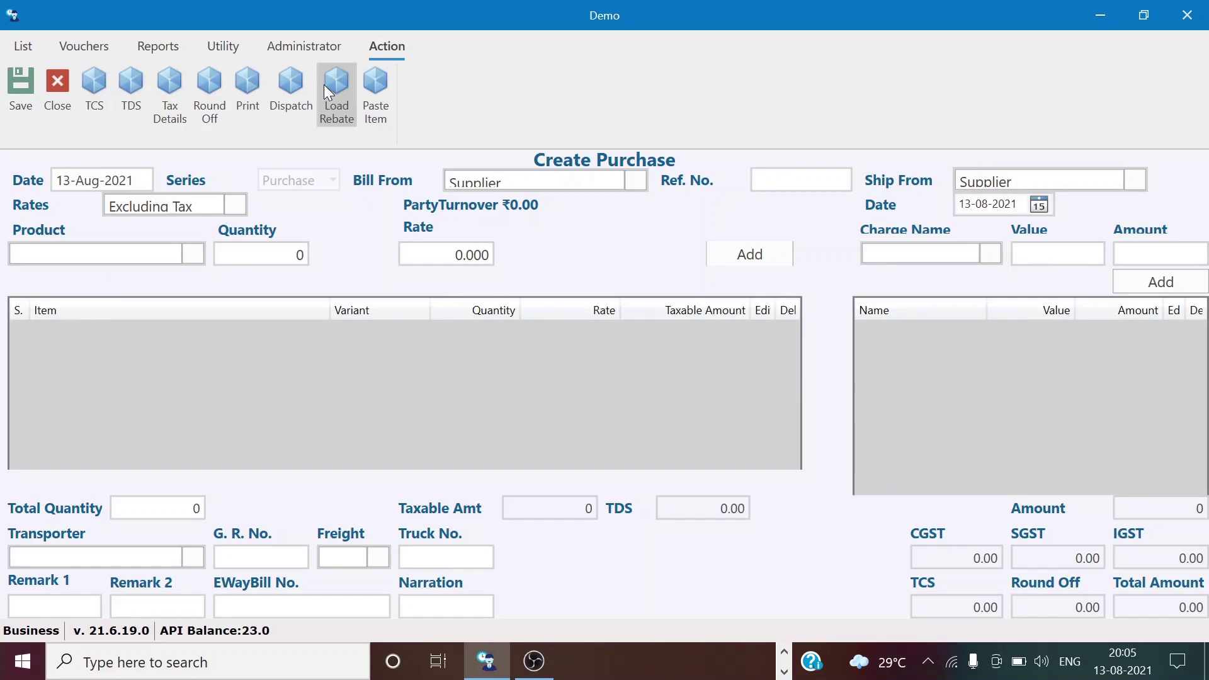
{"action": "type", "text": "1234"}
{"action": "key", "text": "Tab"}
{"action": "key", "text": "Tab"}
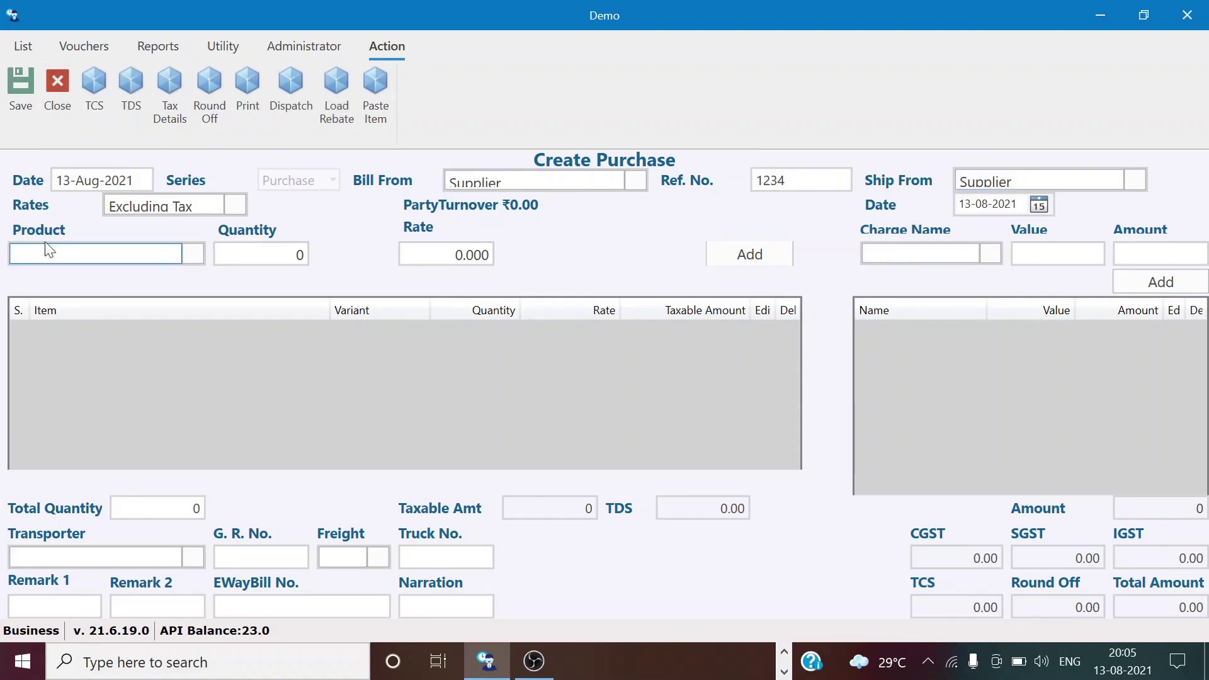
Add the product Pen to the purchase with a quantity of 100 at a rate of 10
{"action": "left_click", "coordinate": [195, 255]}
{"action": "left_click", "coordinate": [124, 121]}
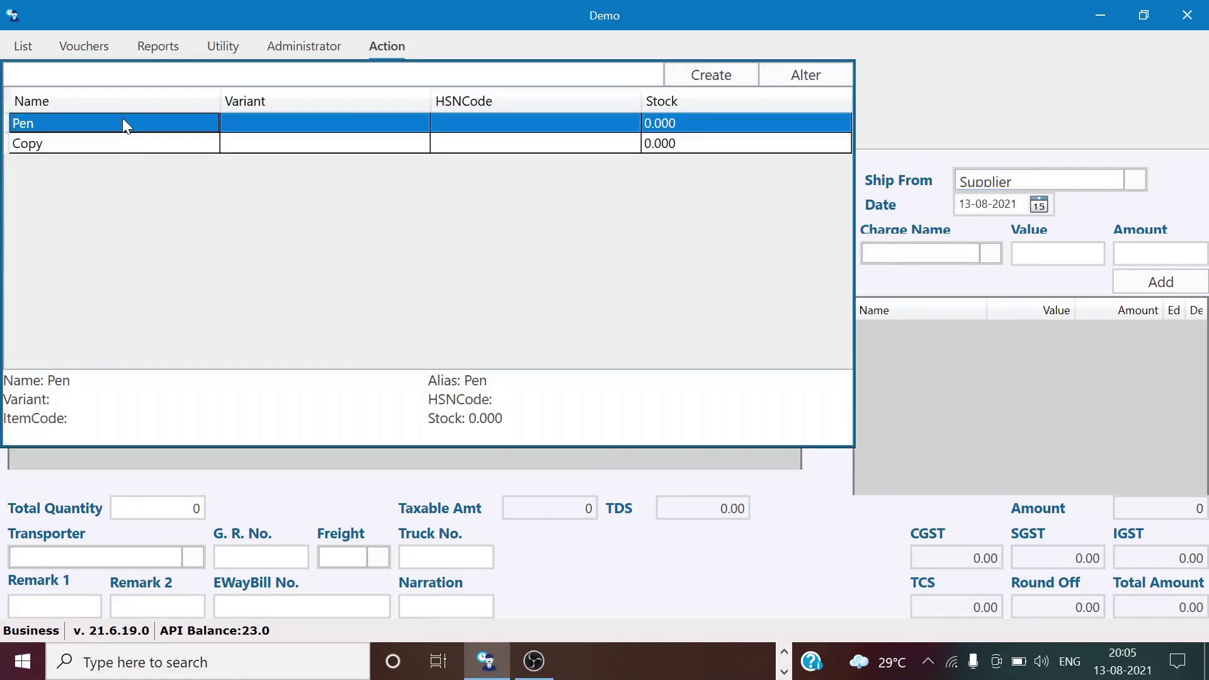
{"action": "key", "text": "Return"}
{"action": "type", "text": "100"}
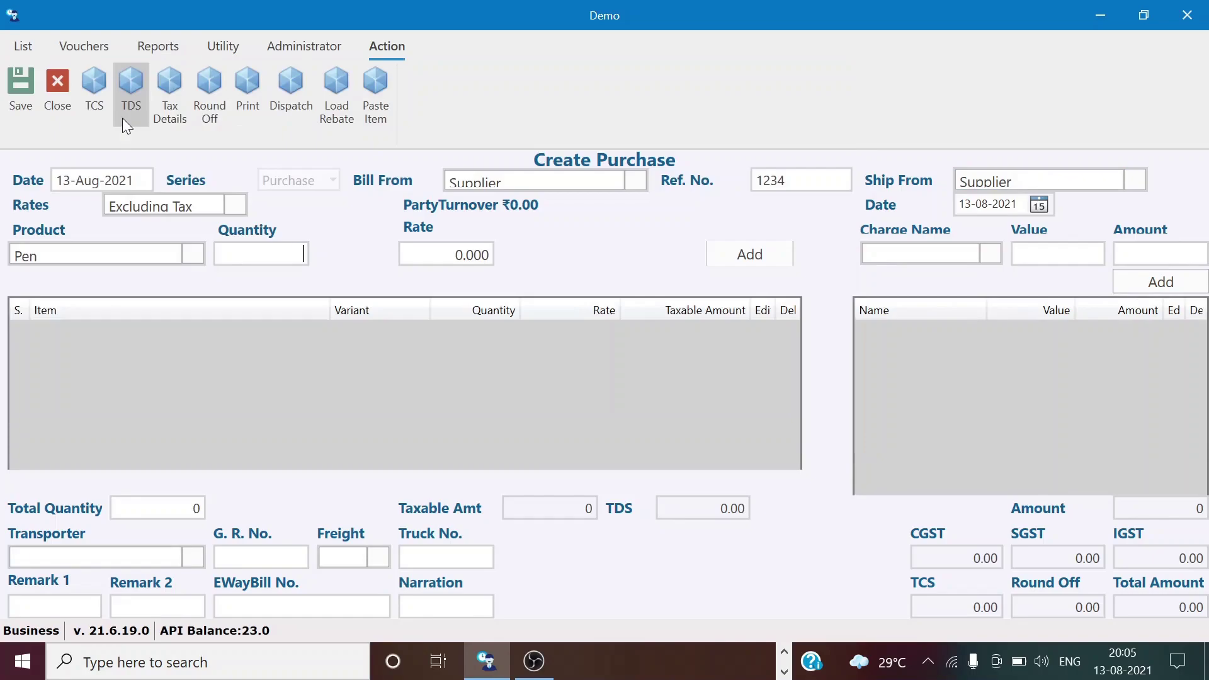
{"action": "key", "text": "Return"}
{"action": "key", "text": "BackSpace"}
{"action": "type", "text": "10"}
{"action": "key", "text": "Return"}
{"action": "key", "text": "Return"}
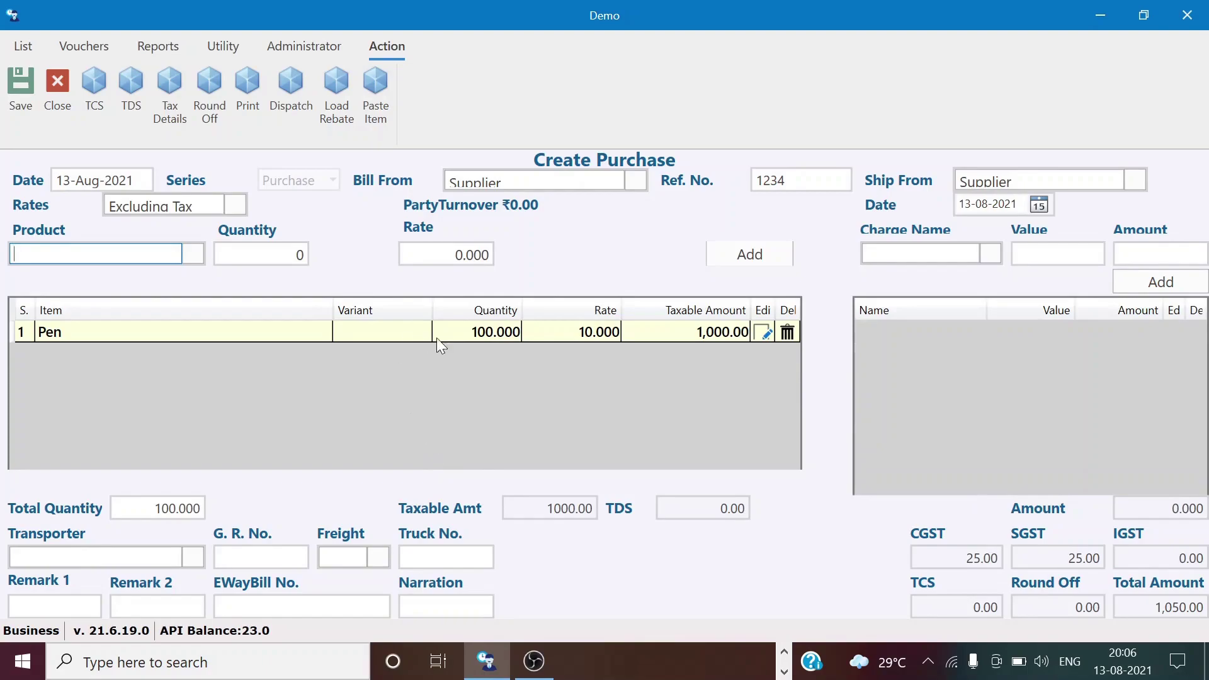
Add the product Copy to the purchase with a quantity of 20 at a rate of 15
{"action": "left_click", "coordinate": [191, 255]}
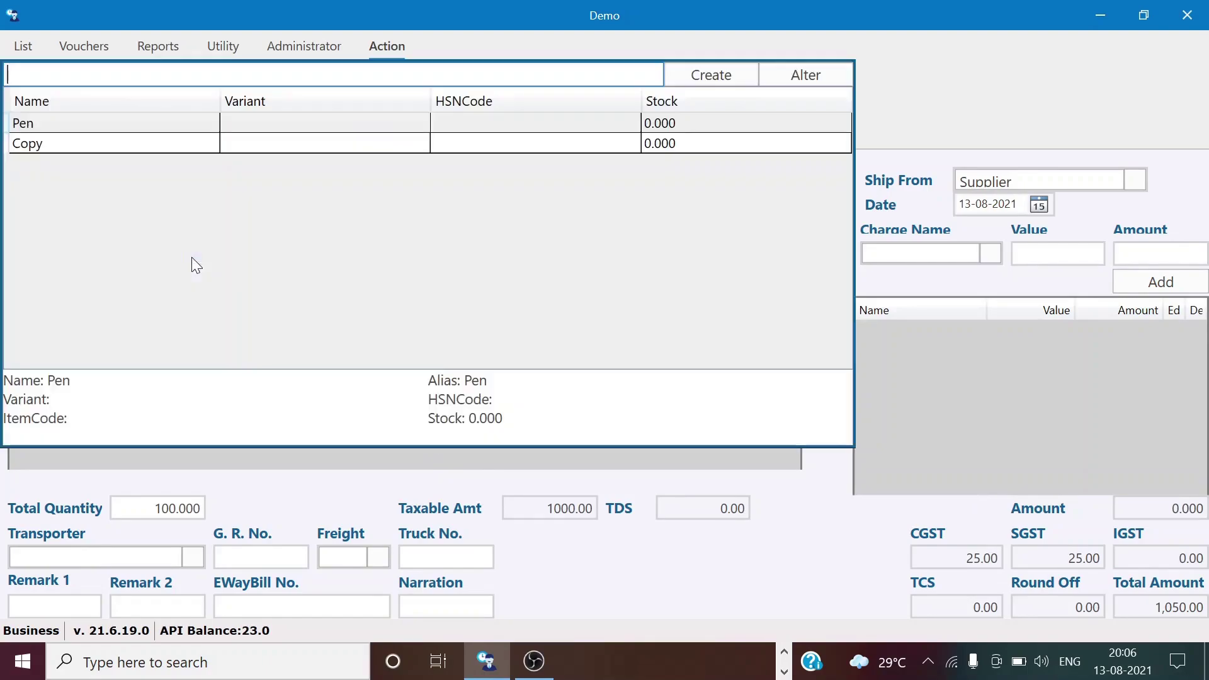
{"action": "left_click", "coordinate": [183, 146]}
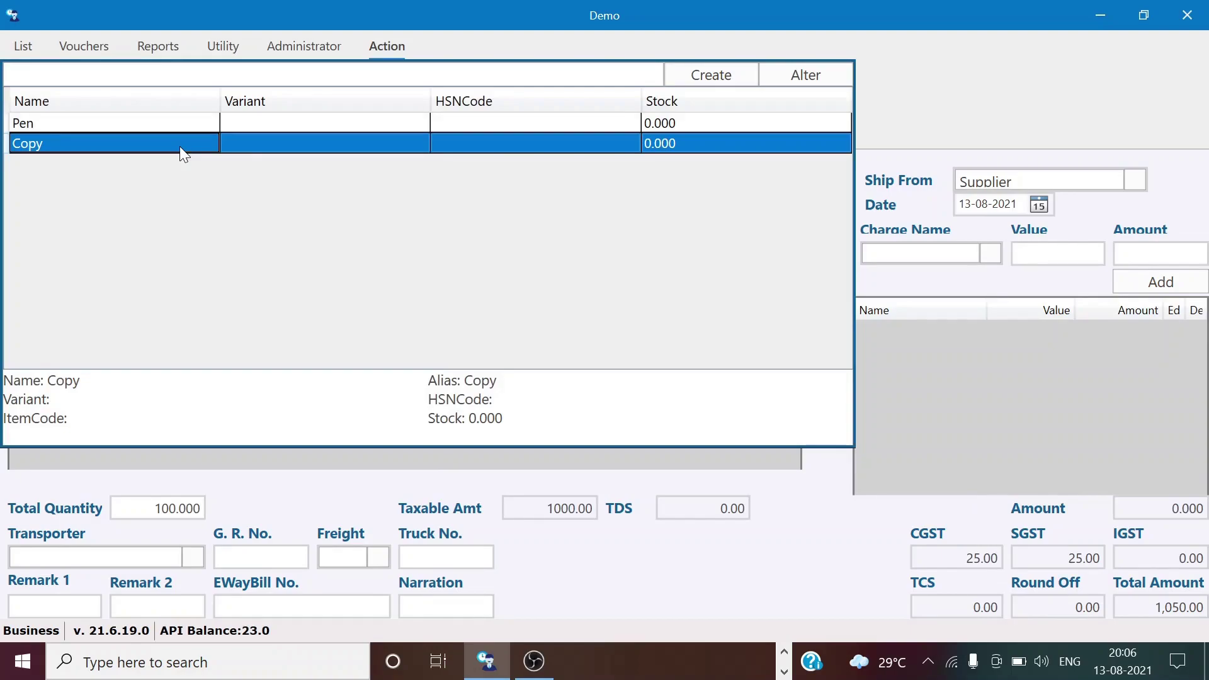
{"action": "double_click", "coordinate": [179, 147]}
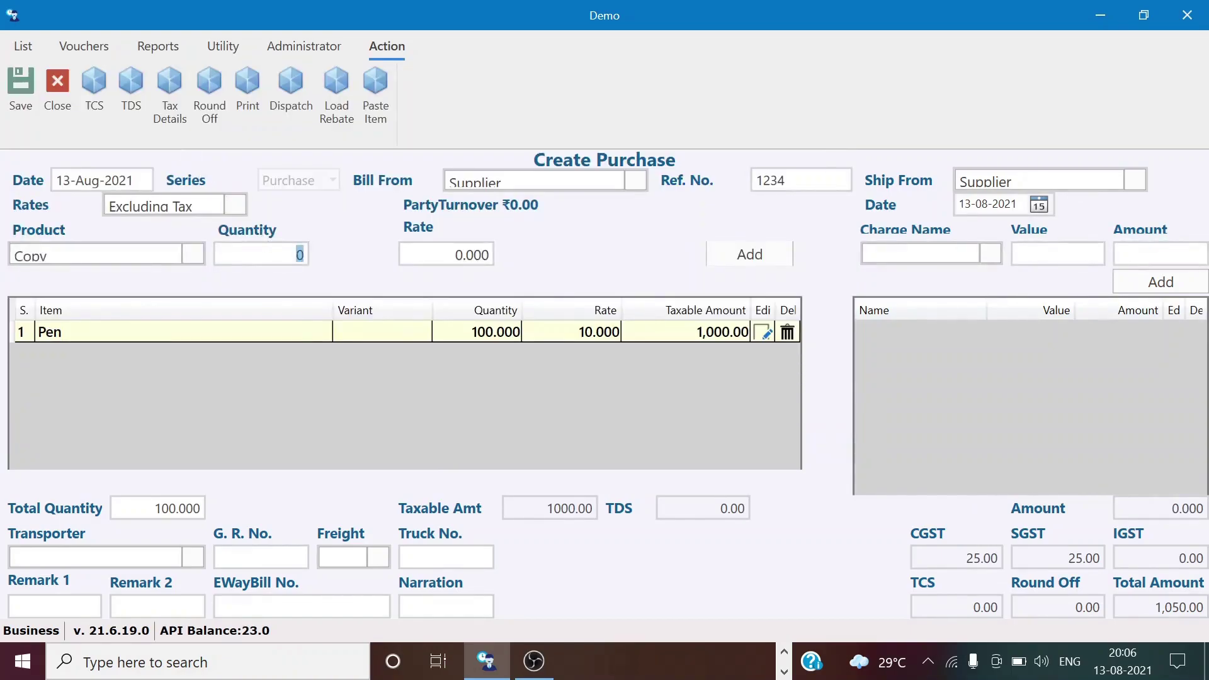
{"action": "key", "text": "BackSpace"}
{"action": "type", "text": "20"}
{"action": "key", "text": "Return"}
{"action": "key", "text": "BackSpace"}
{"action": "type", "text": "15"}
{"action": "key", "text": "Return"}
{"action": "key", "text": "Return"}
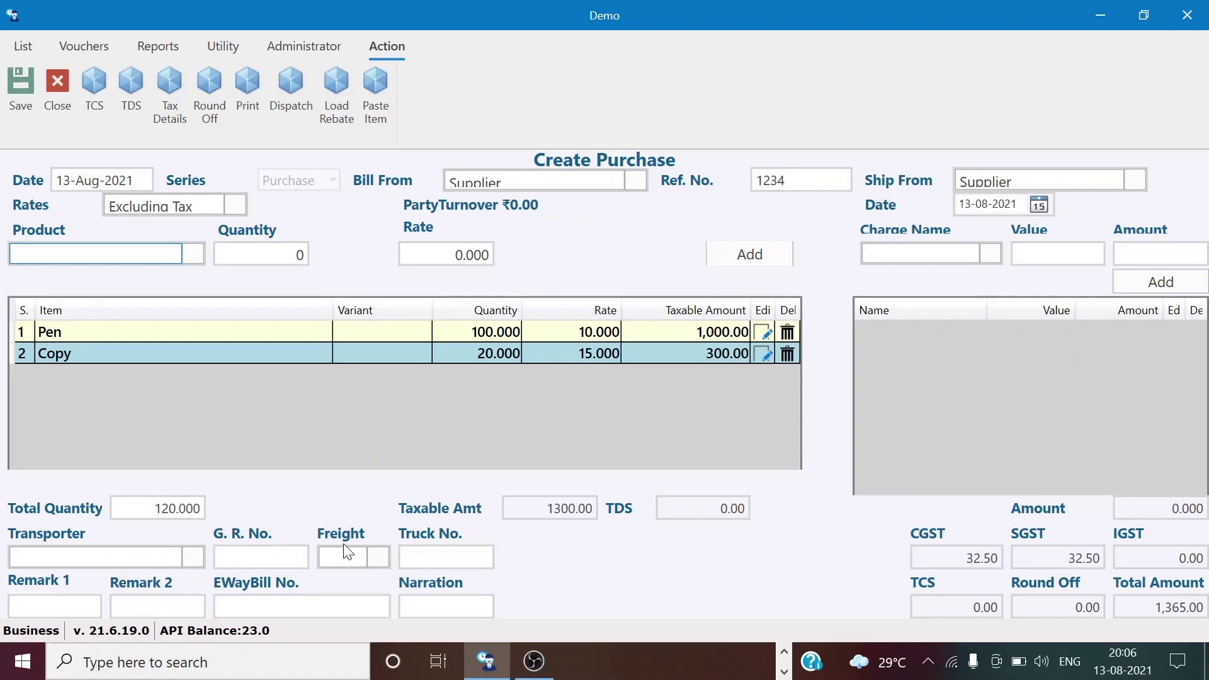
Save the purchase voucher and open the list of purchases
{"action": "left_click", "coordinate": [17, 108]}
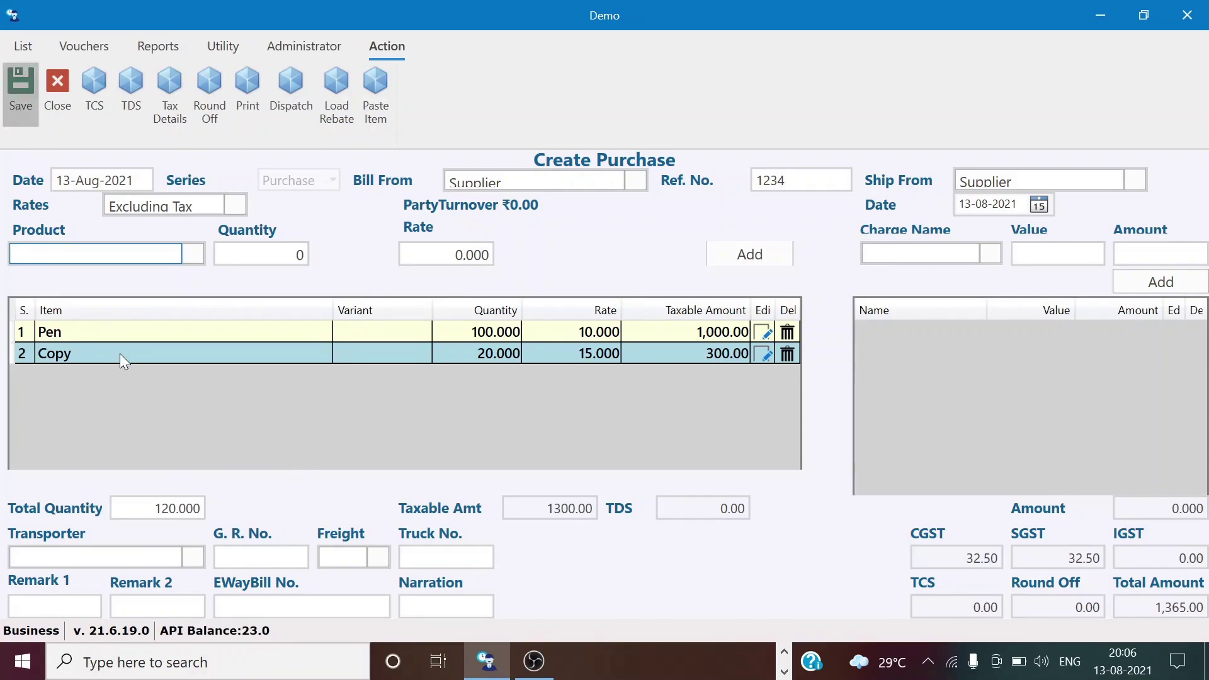
{"action": "left_click", "coordinate": [85, 53]}
{"action": "left_click", "coordinate": [30, 85]}
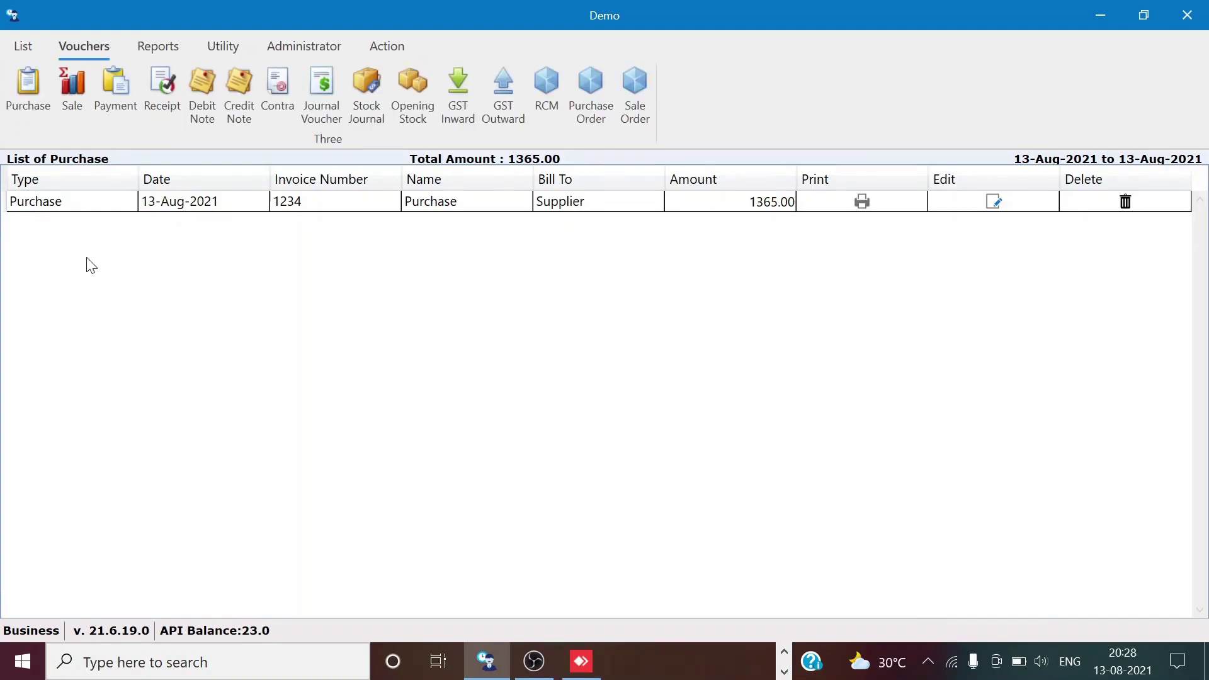
Start a new sale voucher in the Tax Invoice series billed to Customer
{"action": "left_click", "coordinate": [77, 106]}
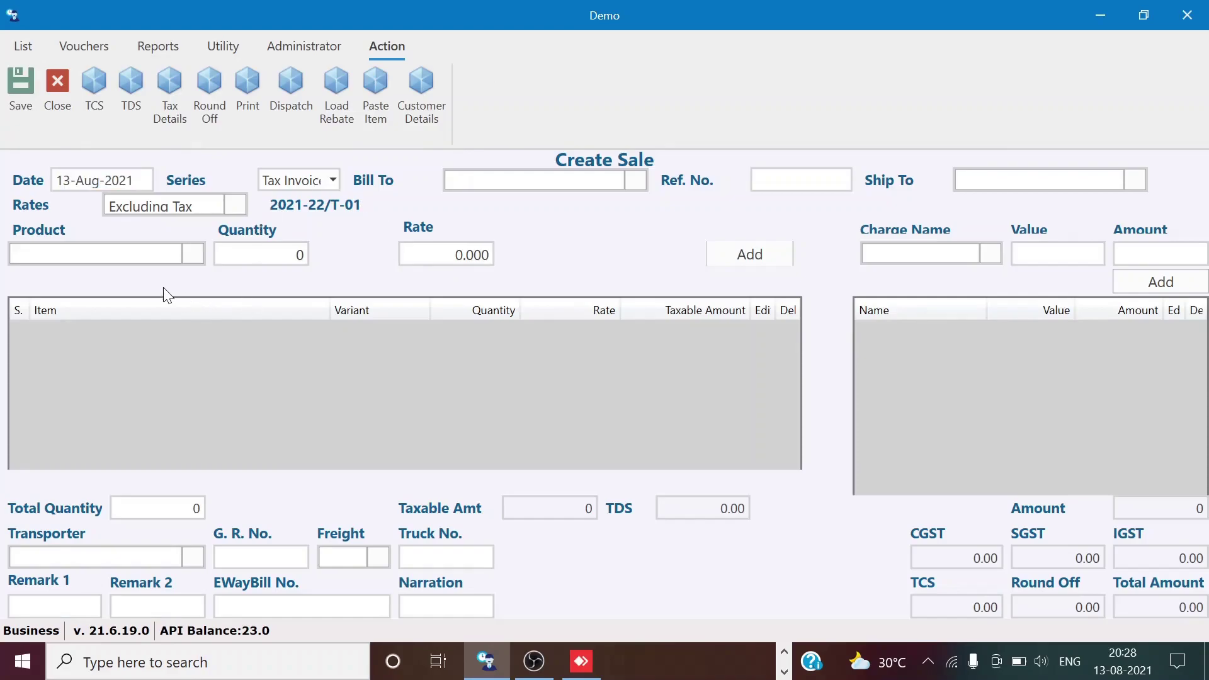
{"action": "left_click", "coordinate": [637, 180]}
{"action": "left_click", "coordinate": [318, 85]}
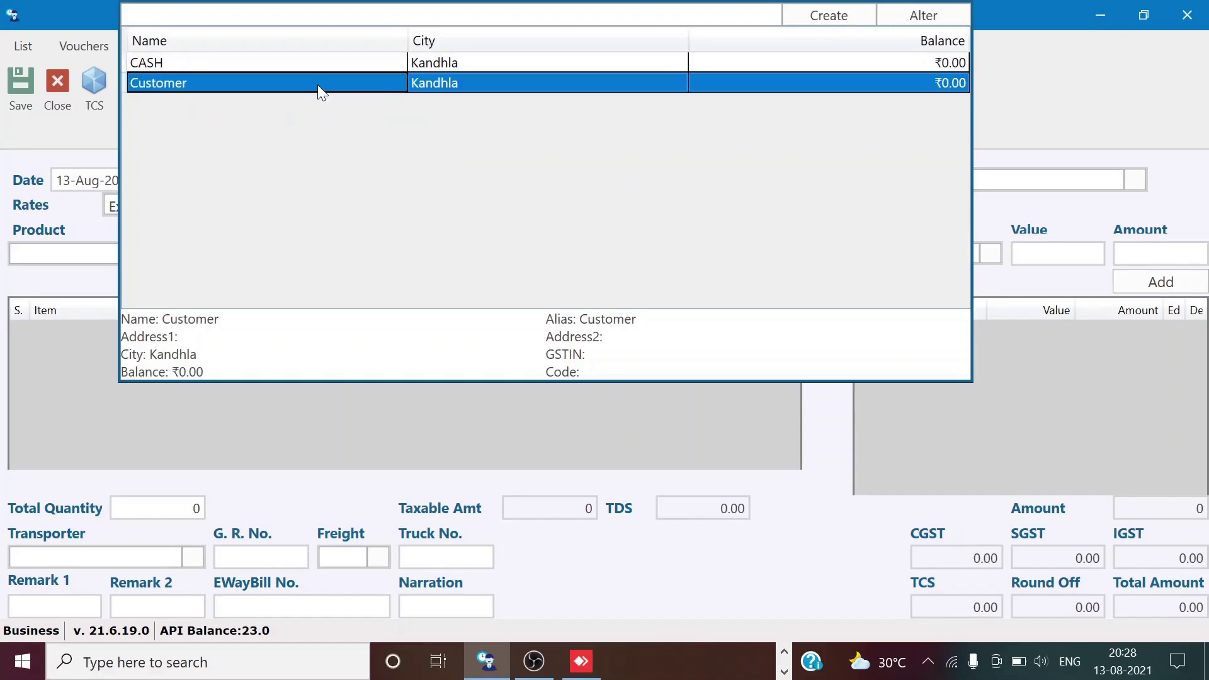
{"action": "double_click", "coordinate": [318, 84]}
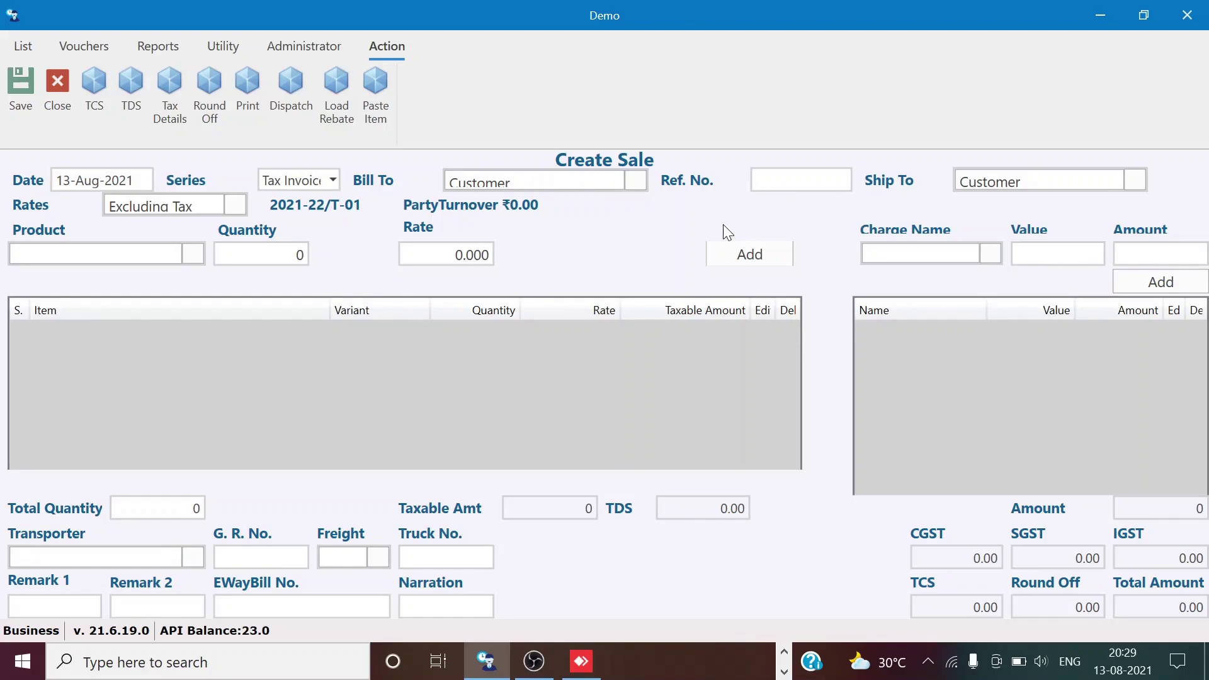
Add the product Pen to the sale with a quantity of 50 at a rate of 12
{"action": "left_click", "coordinate": [187, 255]}
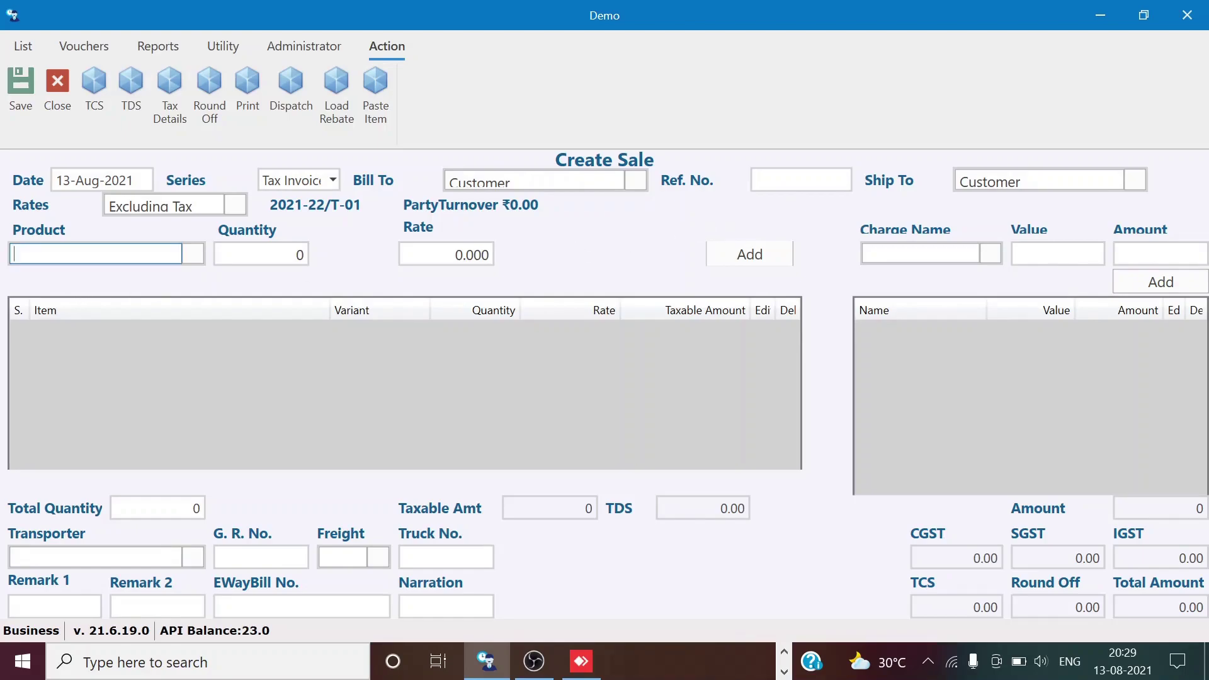
{"action": "left_click", "coordinate": [190, 255]}
{"action": "left_click", "coordinate": [145, 129]}
{"action": "left_click", "coordinate": [146, 130]}
{"action": "type", "text": "50"}
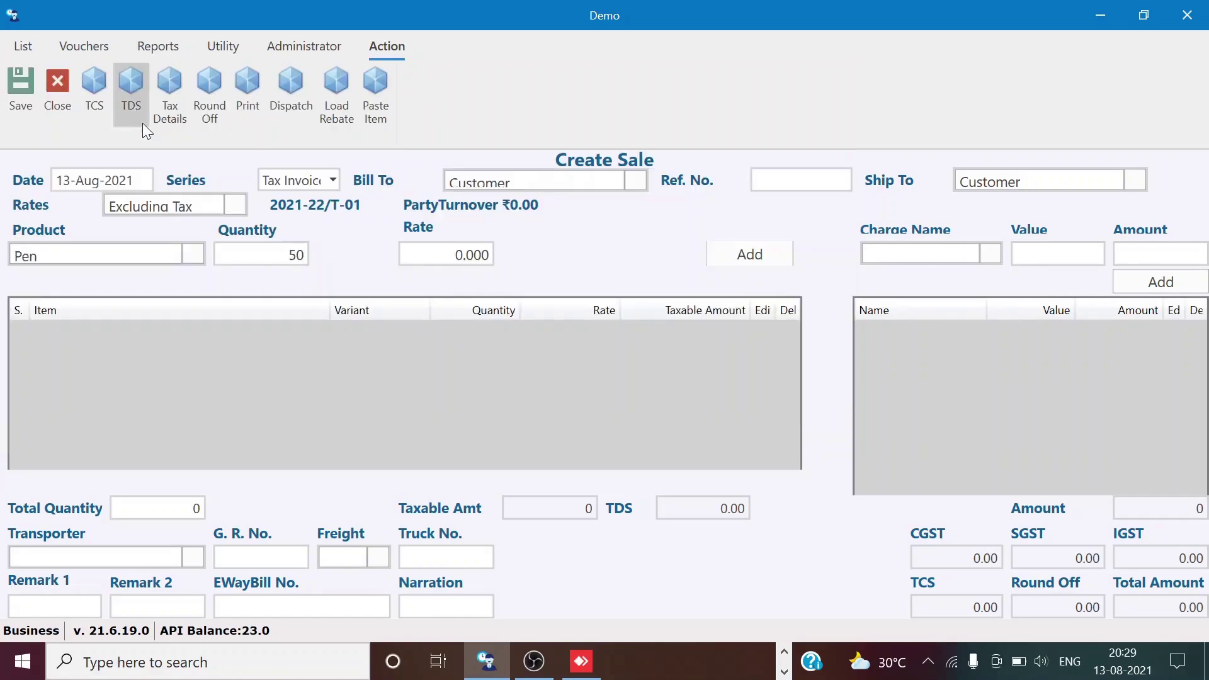
{"action": "key", "text": "Tab"}
{"action": "key", "text": "BackSpace"}
{"action": "type", "text": "12"}
{"action": "key", "text": "Tab"}
{"action": "key", "text": "Return"}
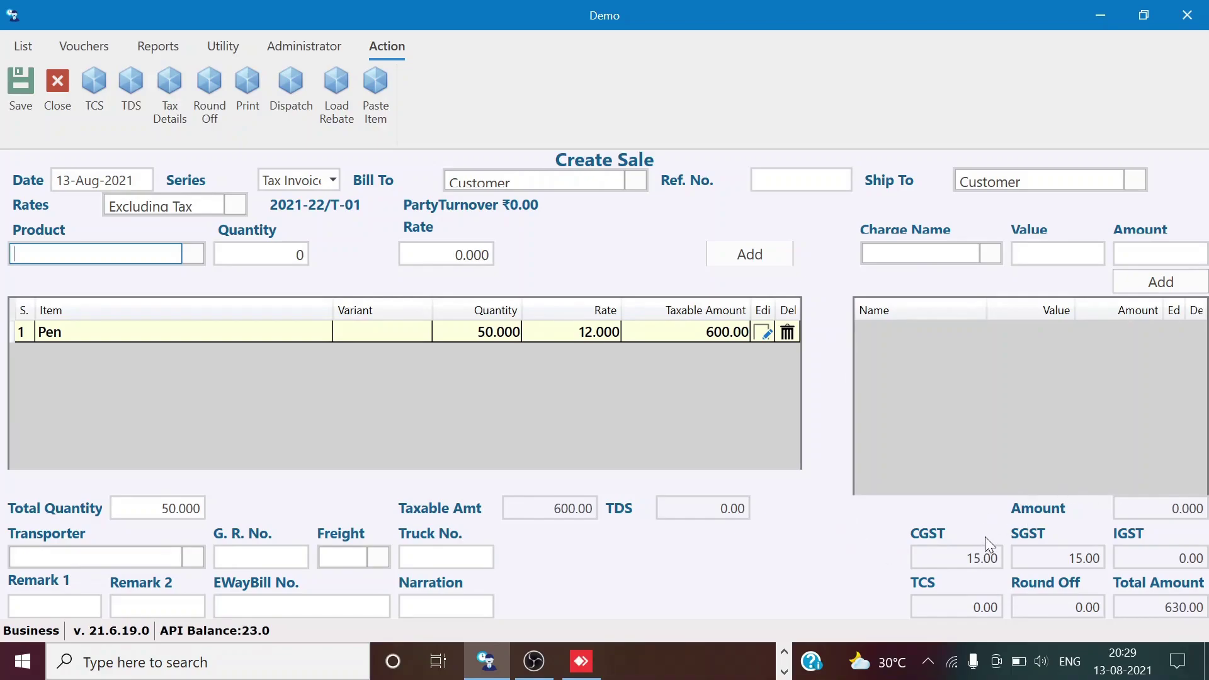
Add the product Copy to the sale with a quantity of 10 at a rate of 20, and save the voucher
{"action": "left_click", "coordinate": [194, 255]}
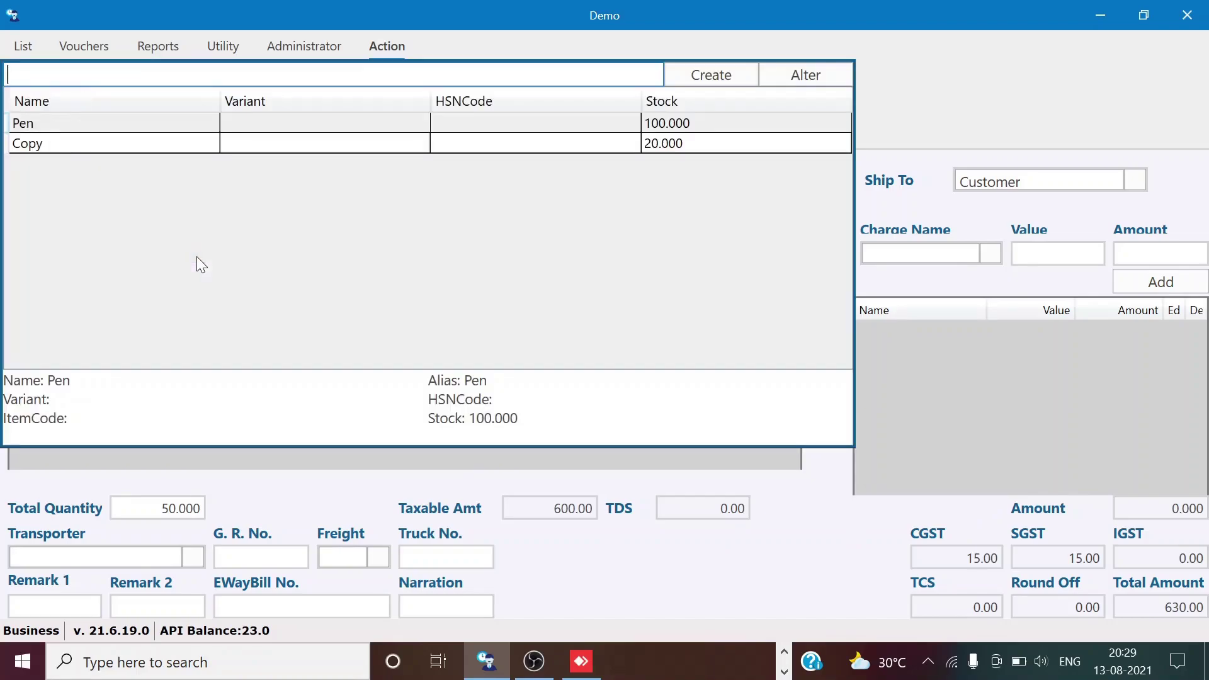
{"action": "left_click", "coordinate": [101, 151]}
{"action": "key", "text": "Return"}
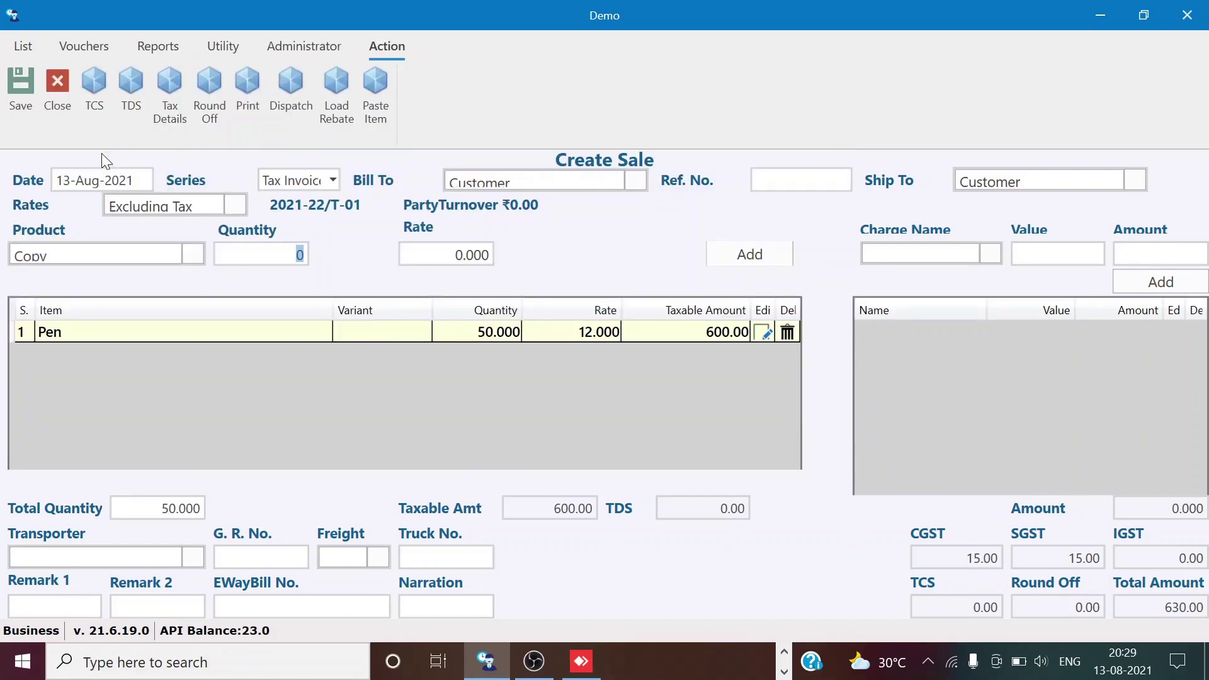
{"action": "key", "text": "BackSpace"}
{"action": "type", "text": "10"}
{"action": "key", "text": "Tab"}
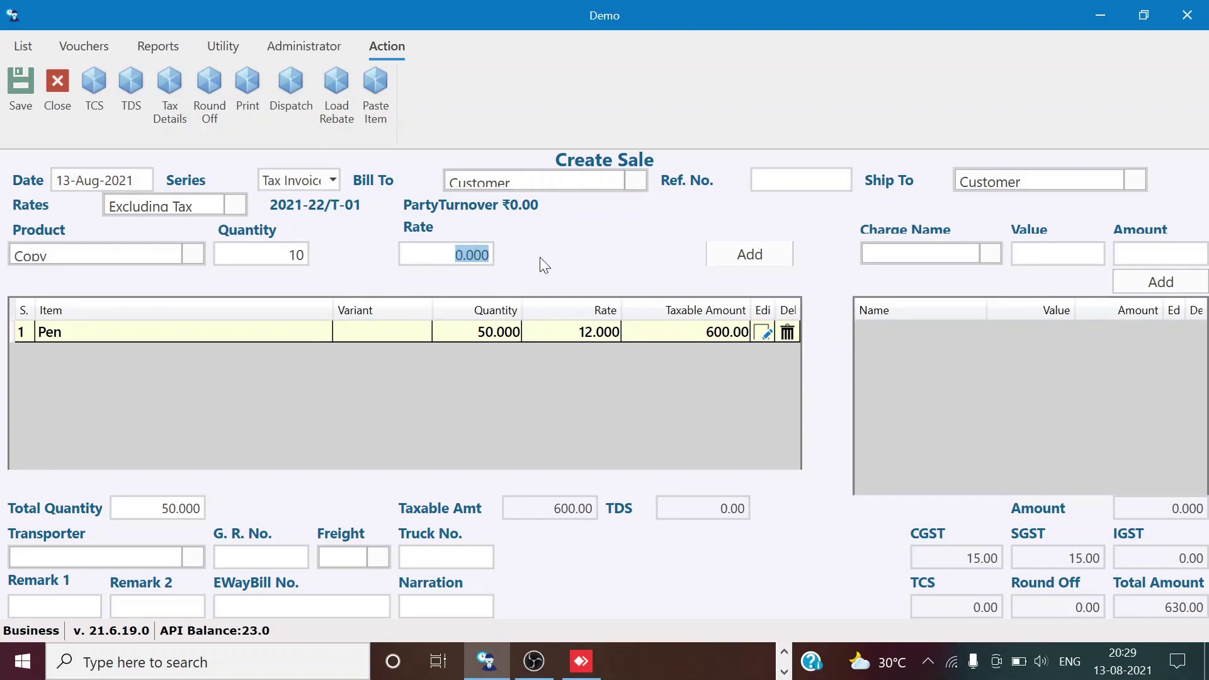
{"action": "key", "text": "BackSpace"}
{"action": "type", "text": "20"}
{"action": "key", "text": "Tab"}
{"action": "key", "text": "Return"}
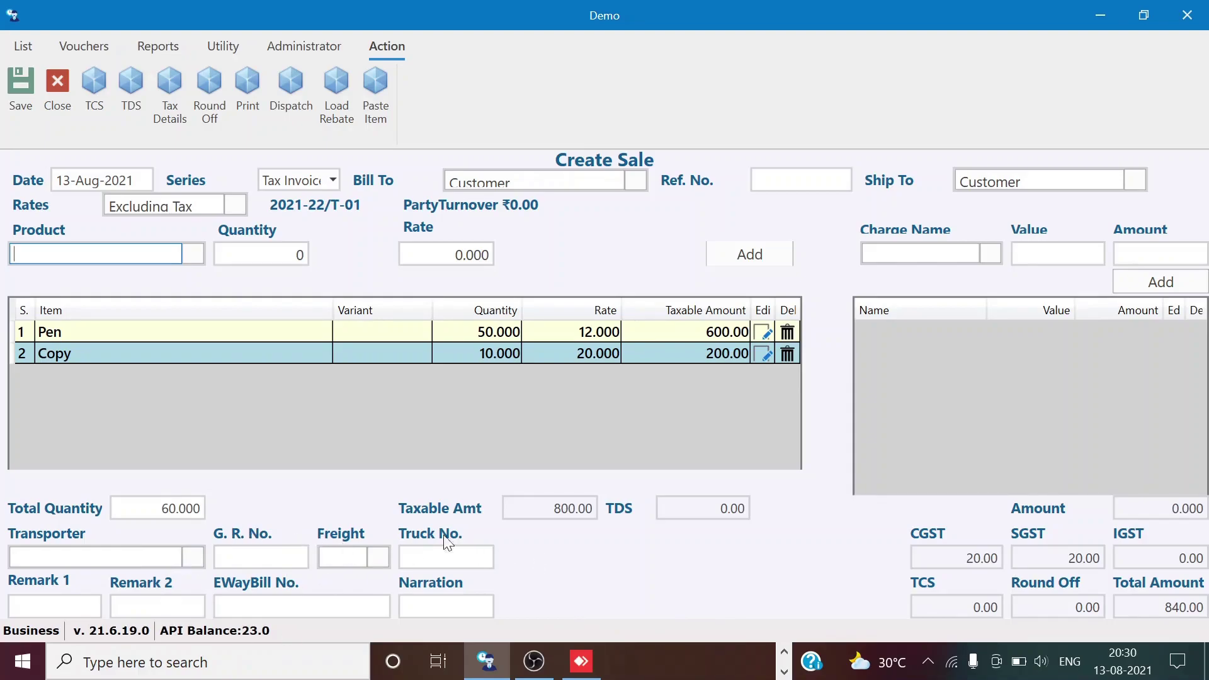
{"action": "left_click", "coordinate": [20, 111]}
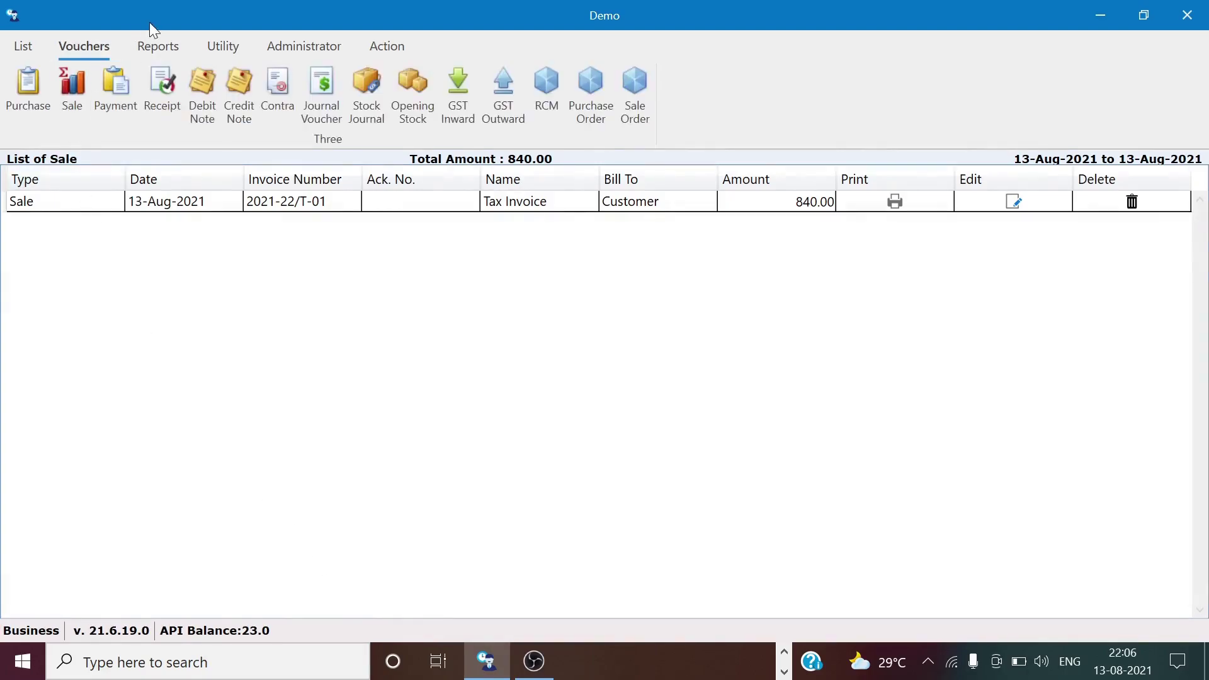
Open the Stock report and examine the item ledgers of Copy and Pen
{"action": "left_click", "coordinate": [157, 48]}
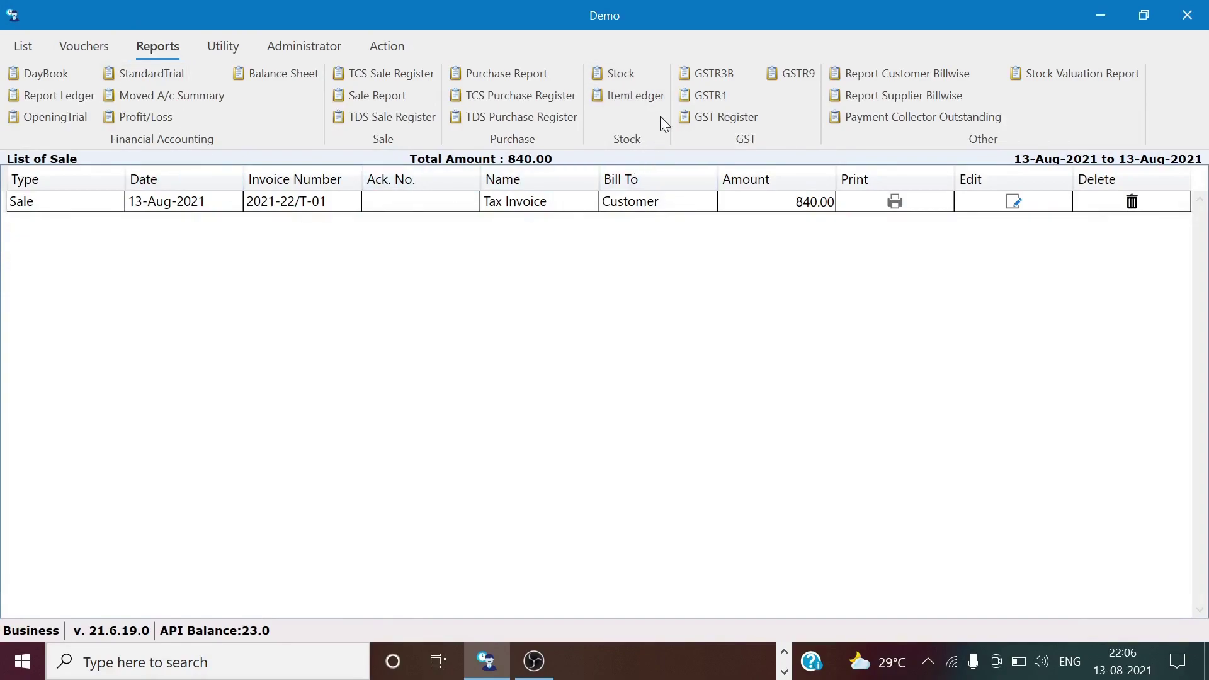
{"action": "left_click", "coordinate": [618, 73]}
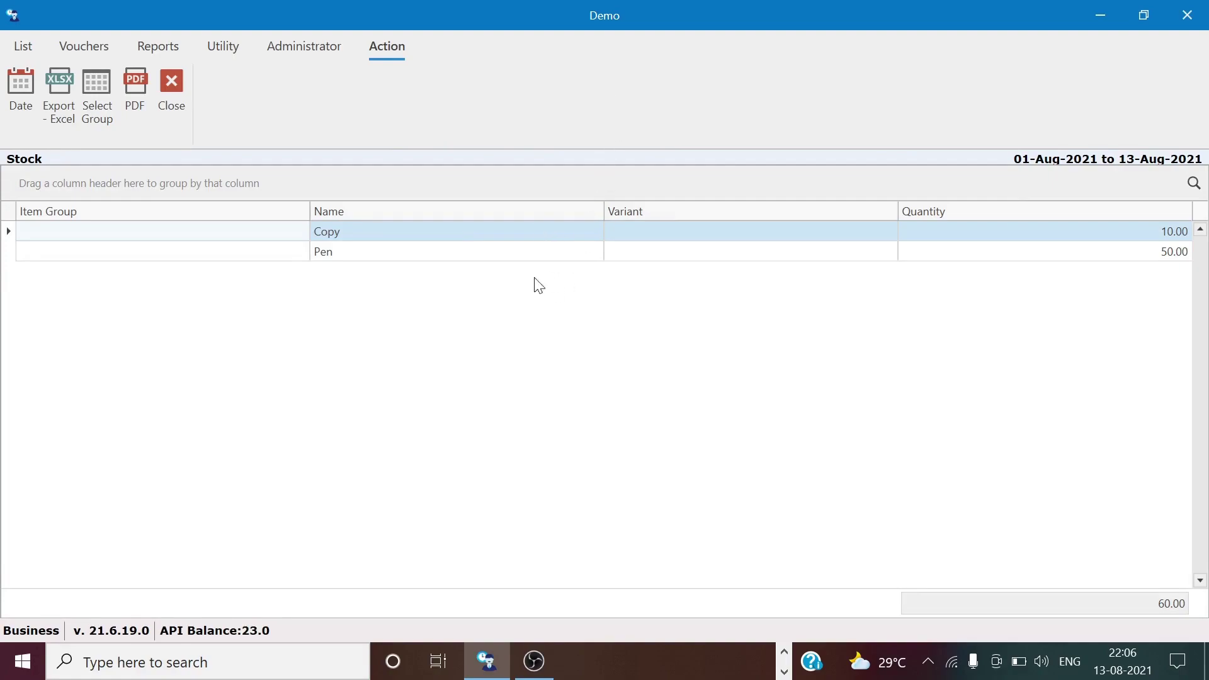
{"action": "double_click", "coordinate": [472, 233]}
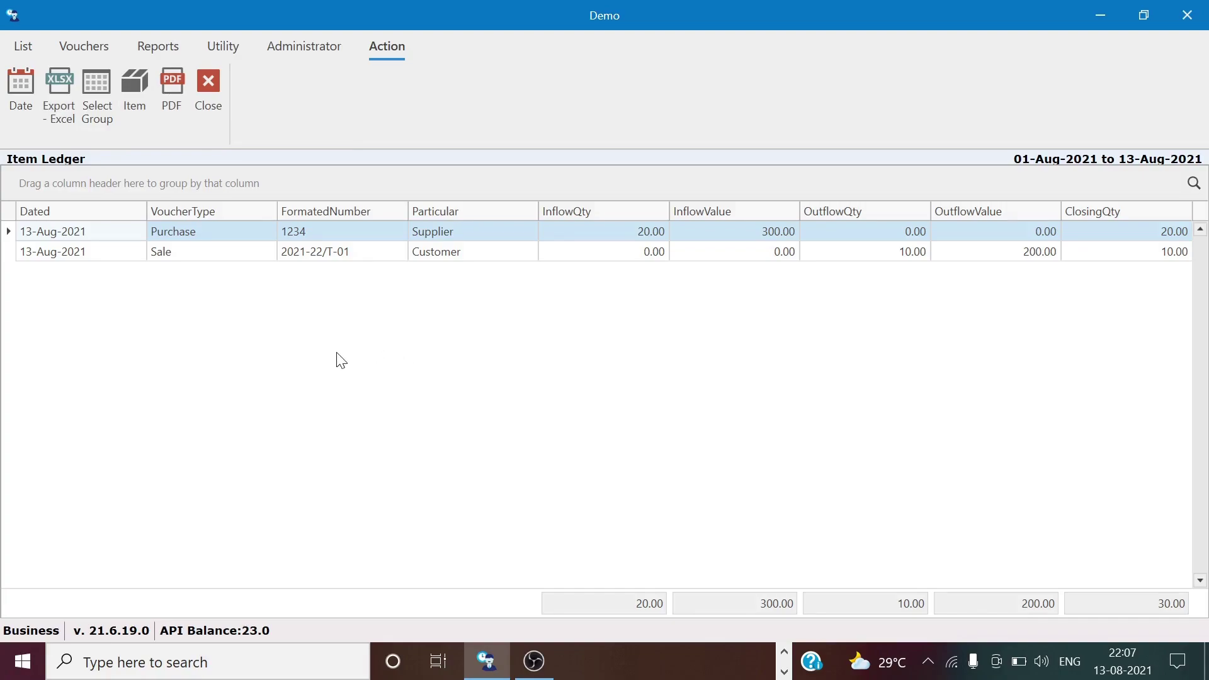
{"action": "key", "text": "Escape"}
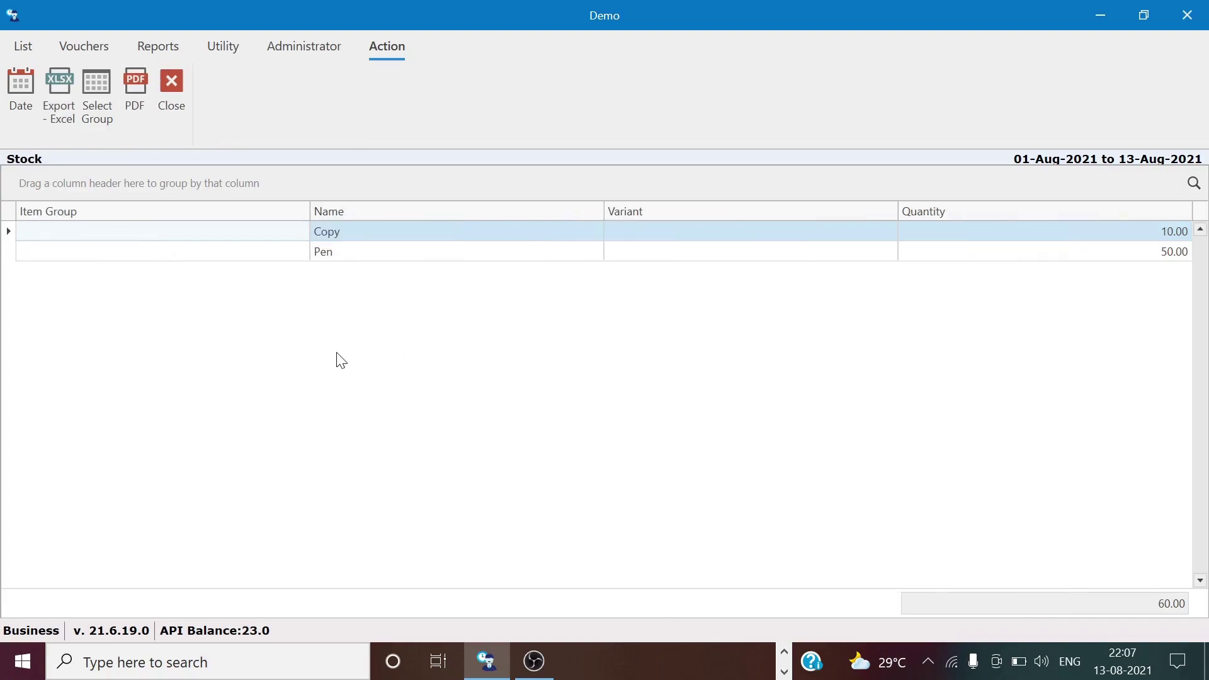
{"action": "left_click", "coordinate": [372, 253]}
{"action": "double_click", "coordinate": [372, 254]}
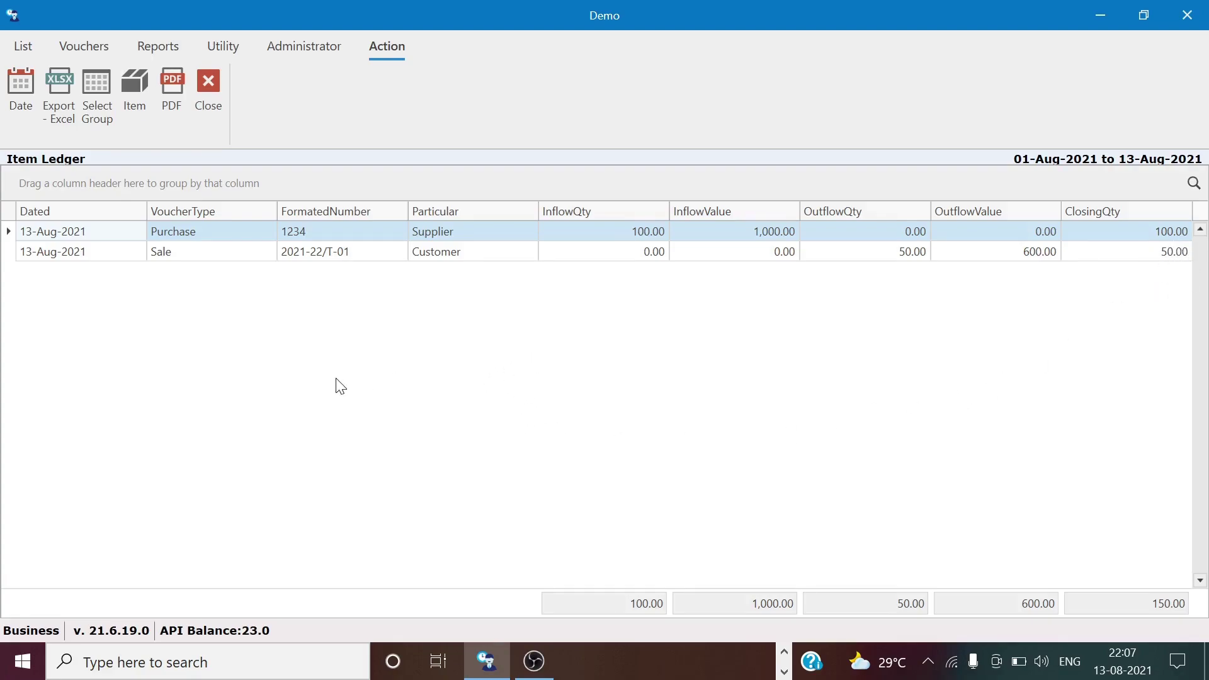
Open the Standard Trial report and examine the ledgers of Supplier and Customer
{"action": "key", "text": "Escape"}
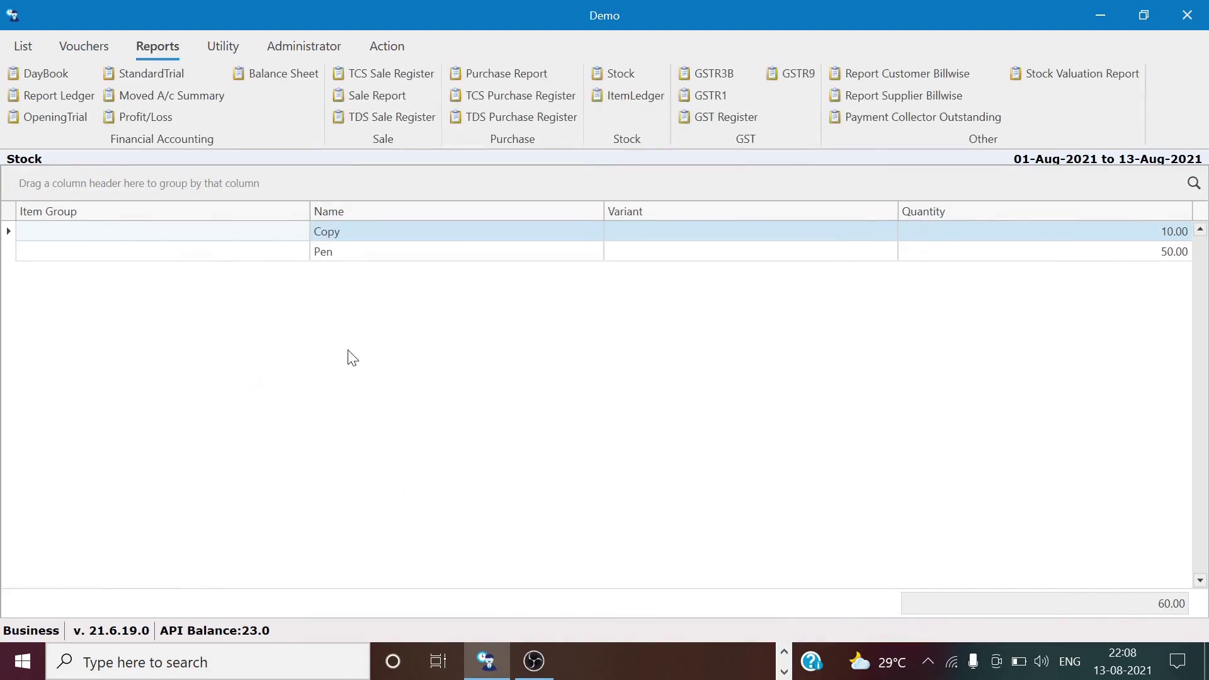
{"action": "left_click", "coordinate": [133, 81]}
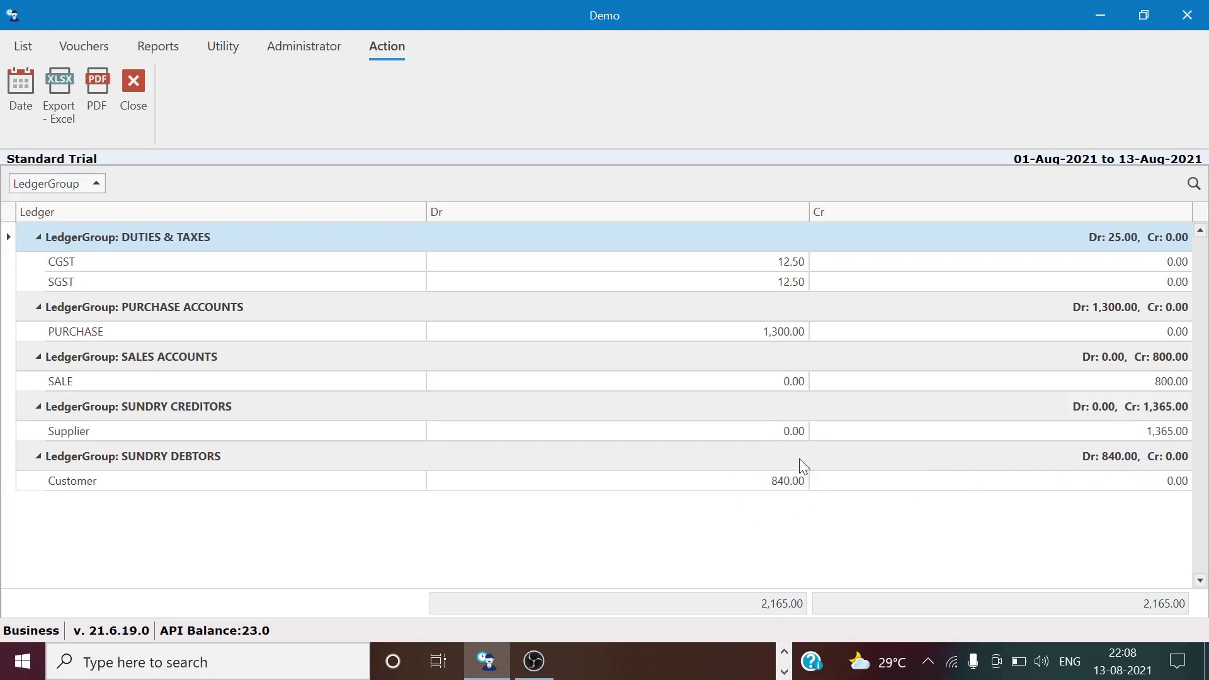
{"action": "double_click", "coordinate": [112, 430]}
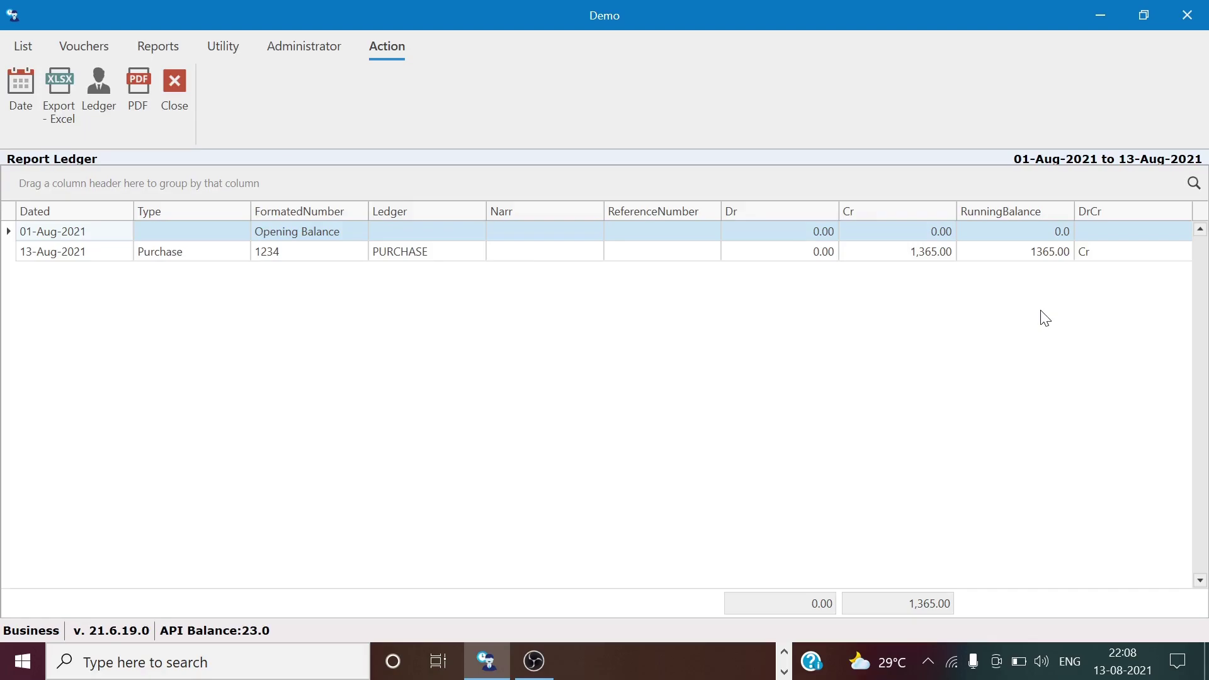
{"action": "key", "text": "Escape"}
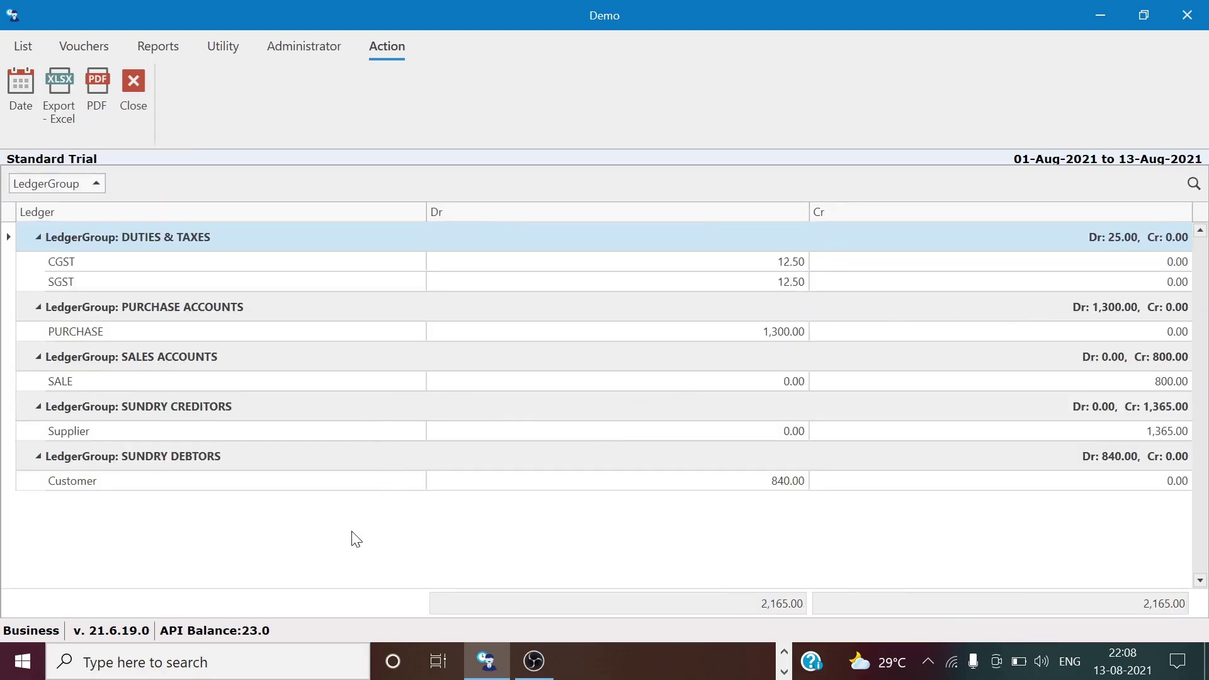
{"action": "double_click", "coordinate": [254, 482]}
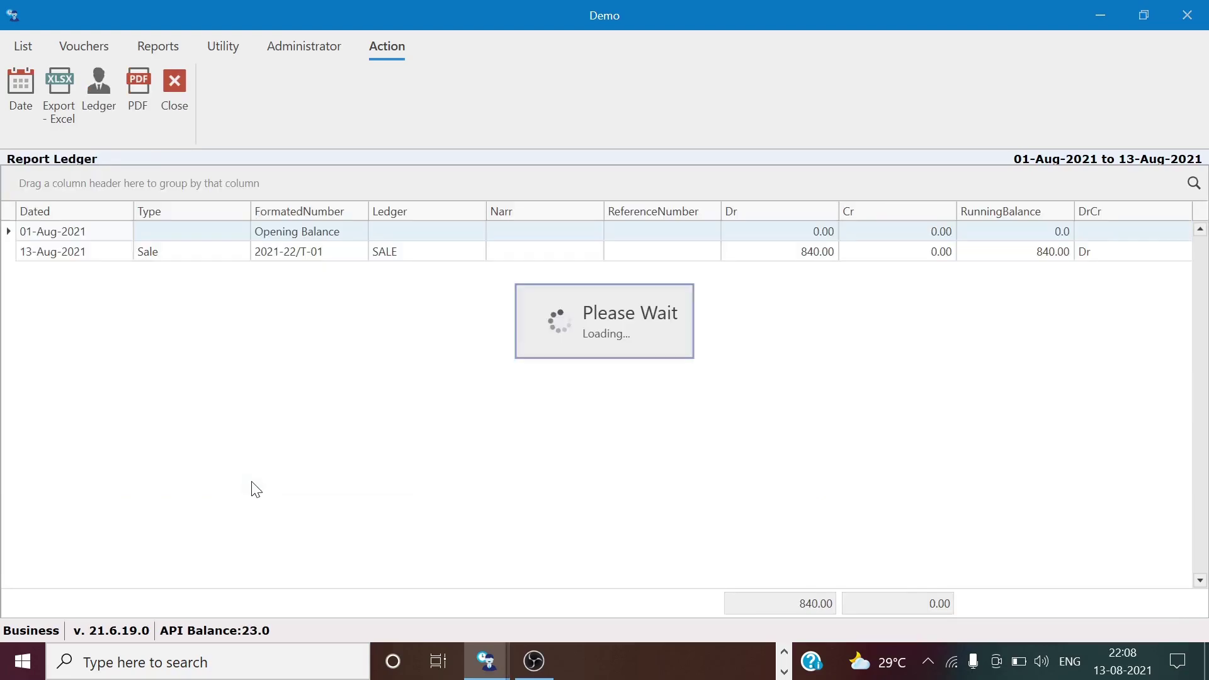
{"action": "left_click", "coordinate": [706, 231]}
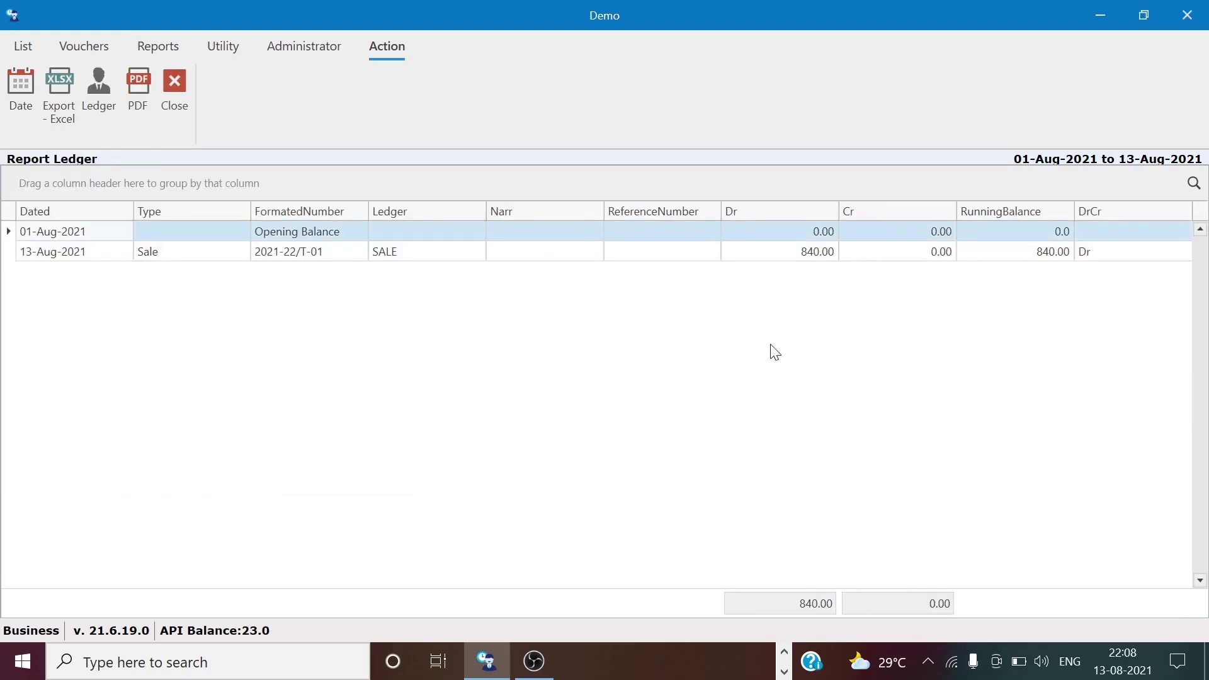
{"action": "key", "text": "Escape"}
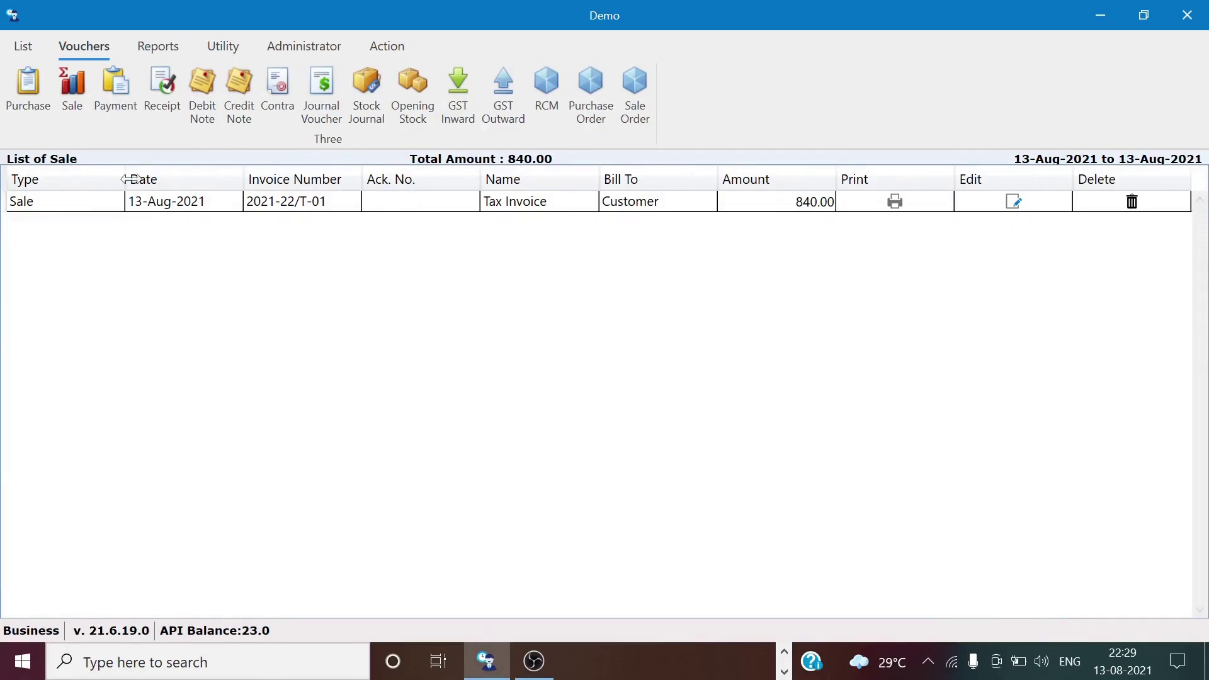
Start a new receipt voucher with CASH as the receiving ledger
{"action": "left_click", "coordinate": [168, 81]}
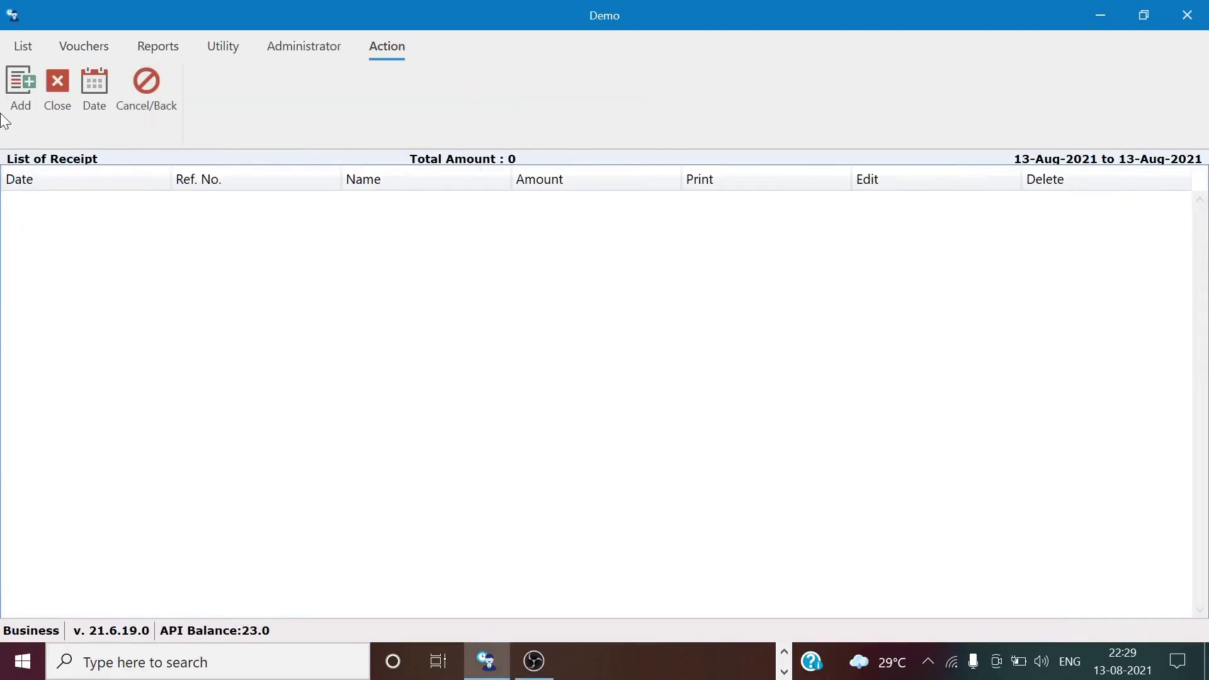
{"action": "left_click", "coordinate": [11, 90]}
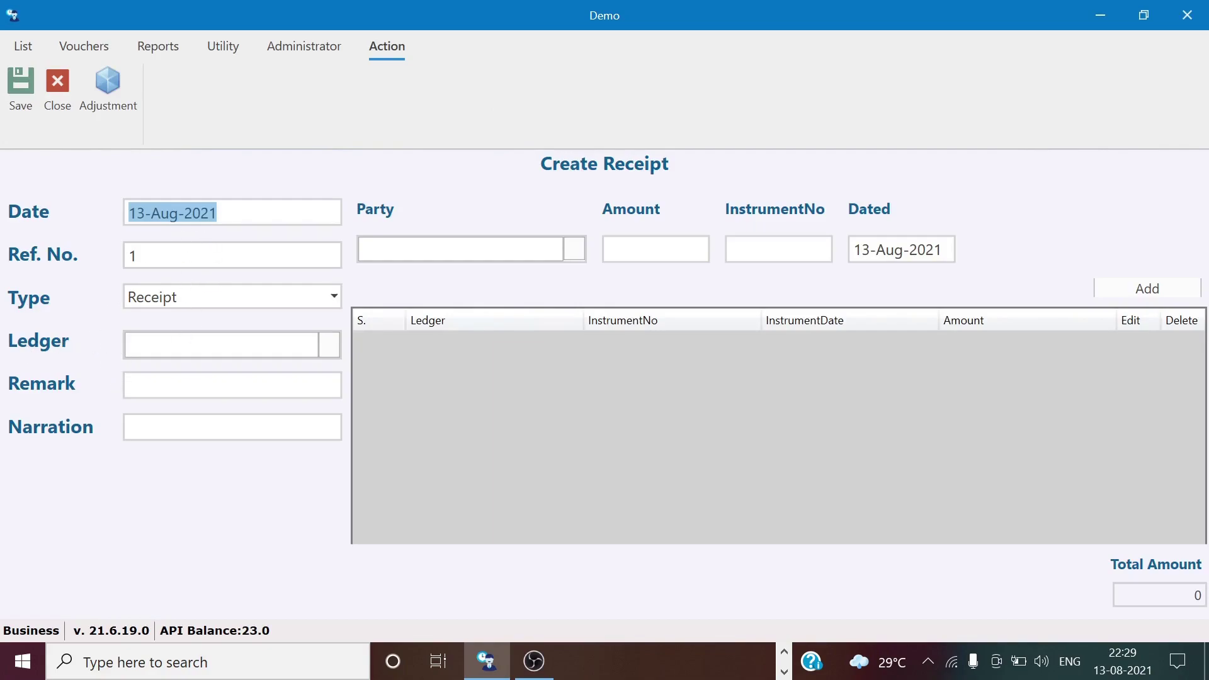
{"action": "key", "text": "Tab"}
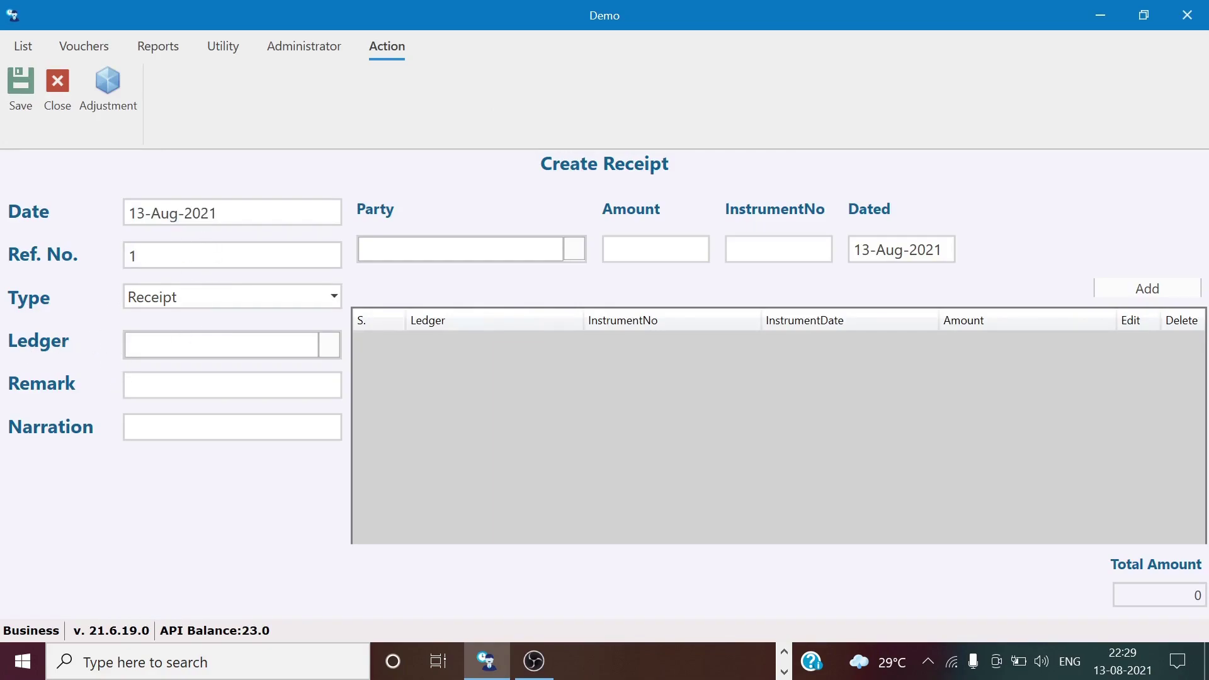
{"action": "left_click", "coordinate": [328, 344]}
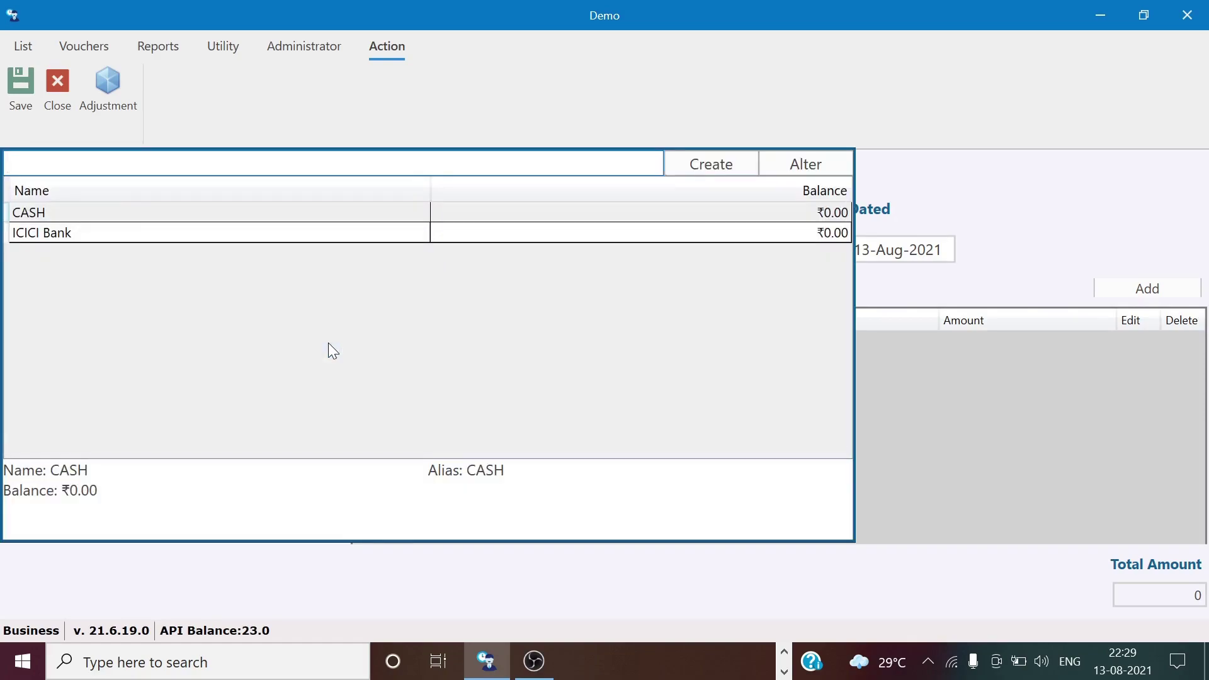
{"action": "double_click", "coordinate": [254, 221]}
{"action": "key", "text": "Tab"}
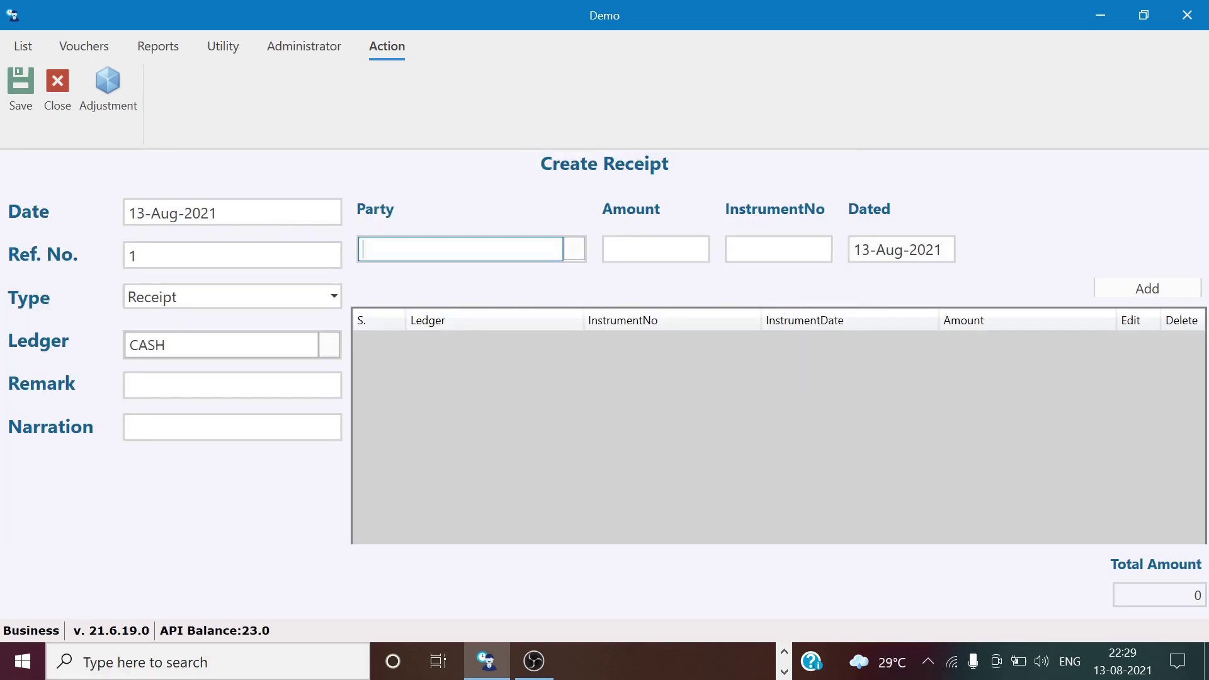
Add the party Customer to the receipt with an amount of 840, and save the voucher
{"action": "left_click", "coordinate": [576, 248]}
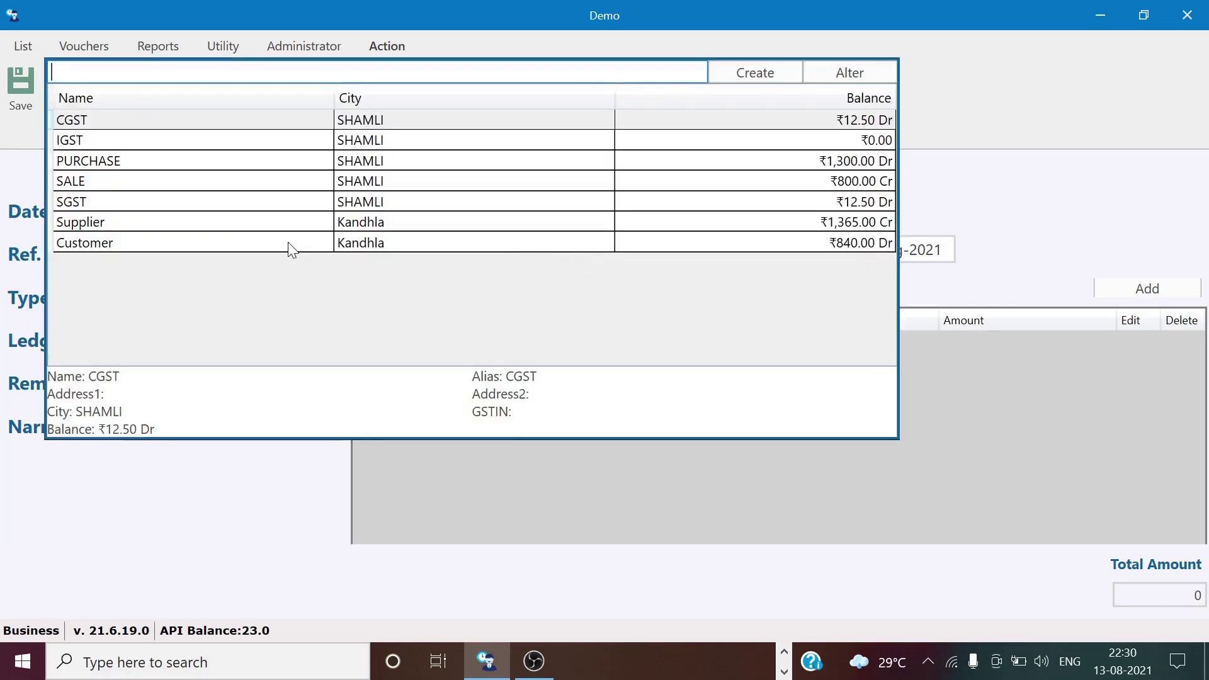
{"action": "double_click", "coordinate": [283, 243]}
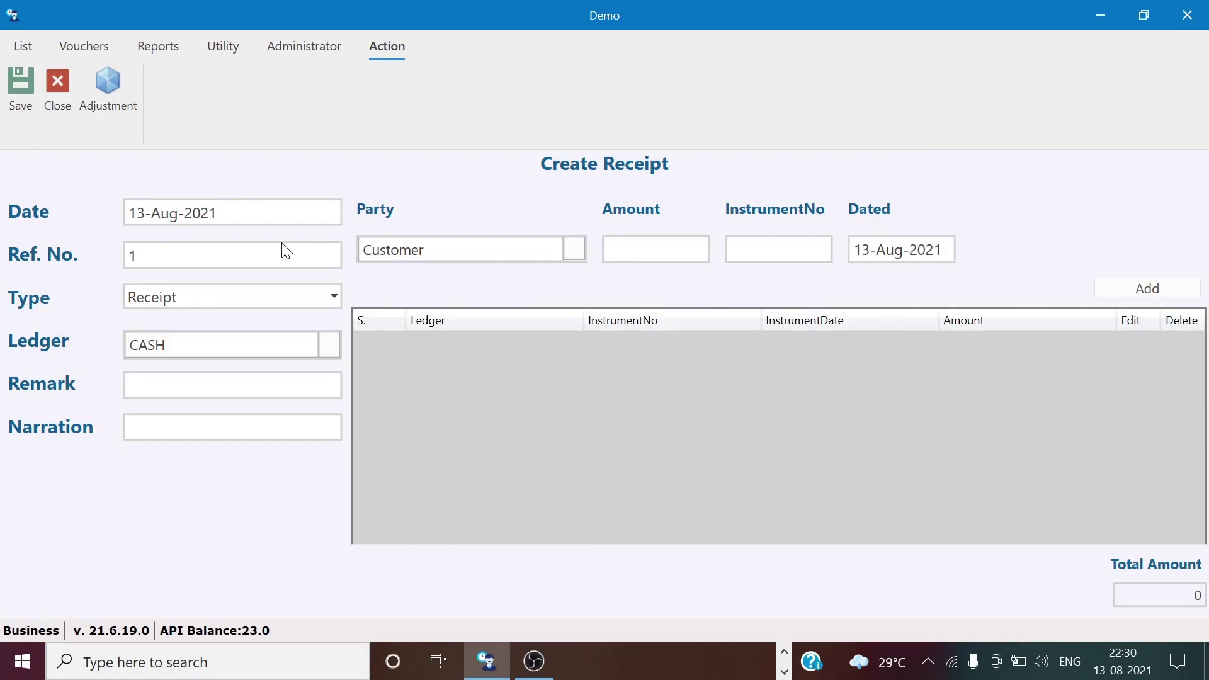
{"action": "type", "text": "840"}
{"action": "key", "text": "Tab"}
{"action": "key", "text": "Tab"}
{"action": "key", "text": "Tab"}
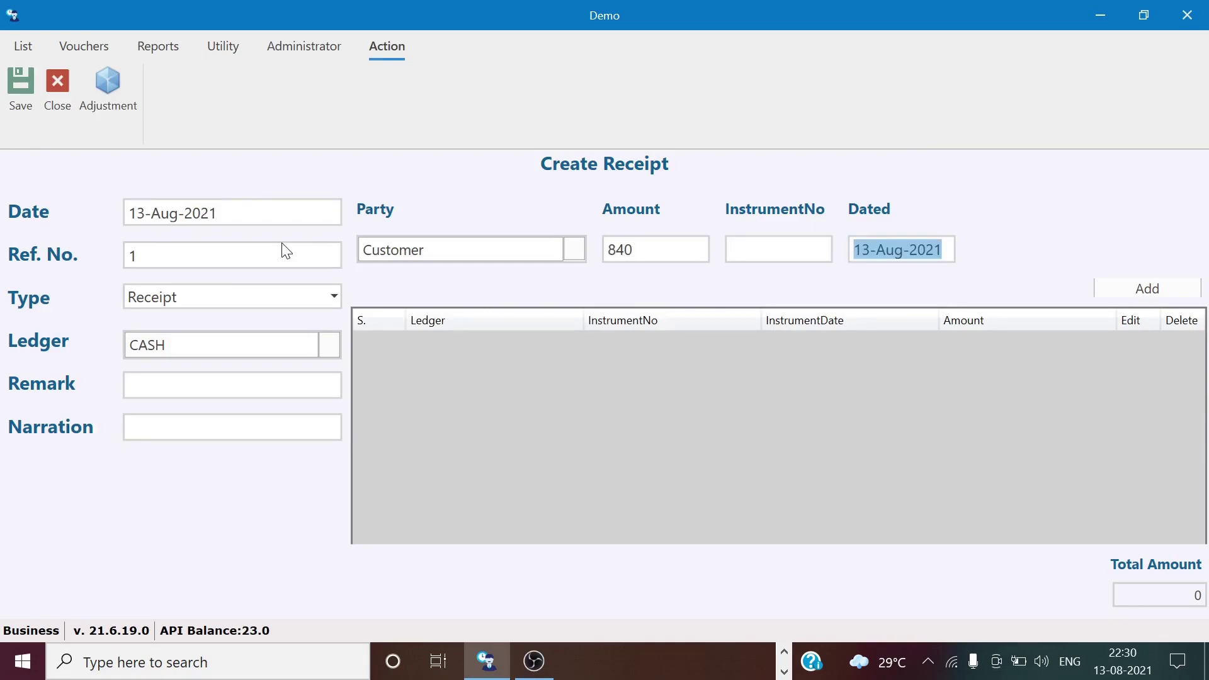
{"action": "key", "text": "Return"}
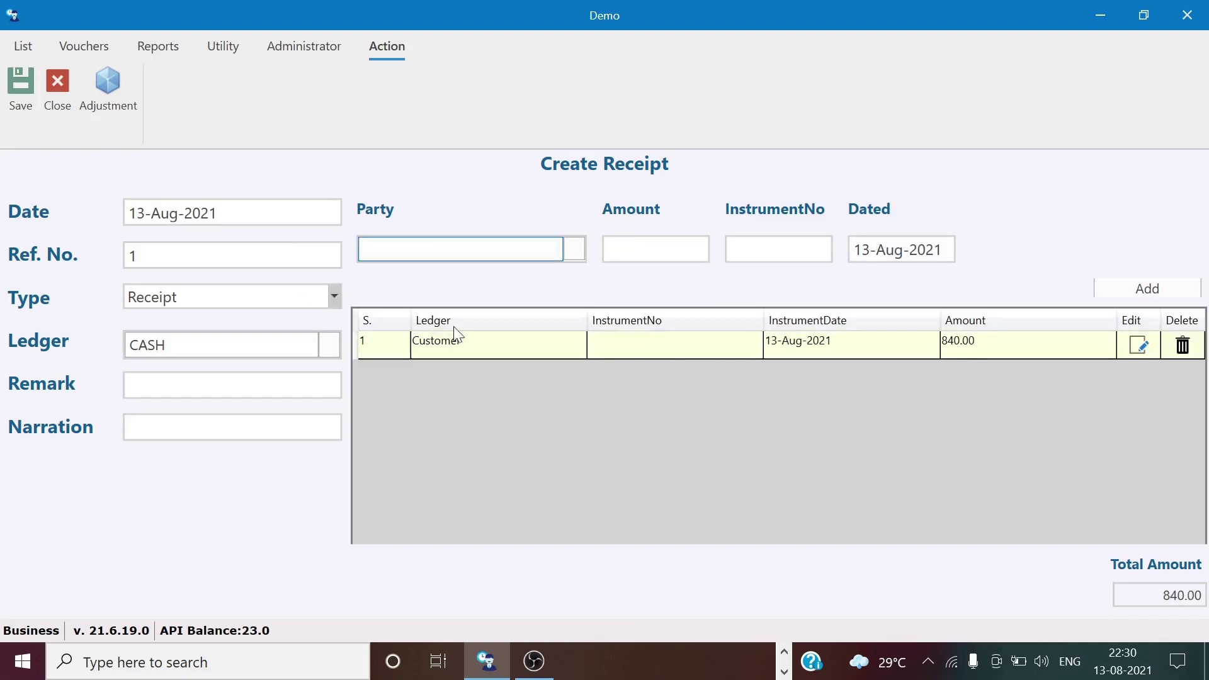
{"action": "left_click", "coordinate": [23, 87]}
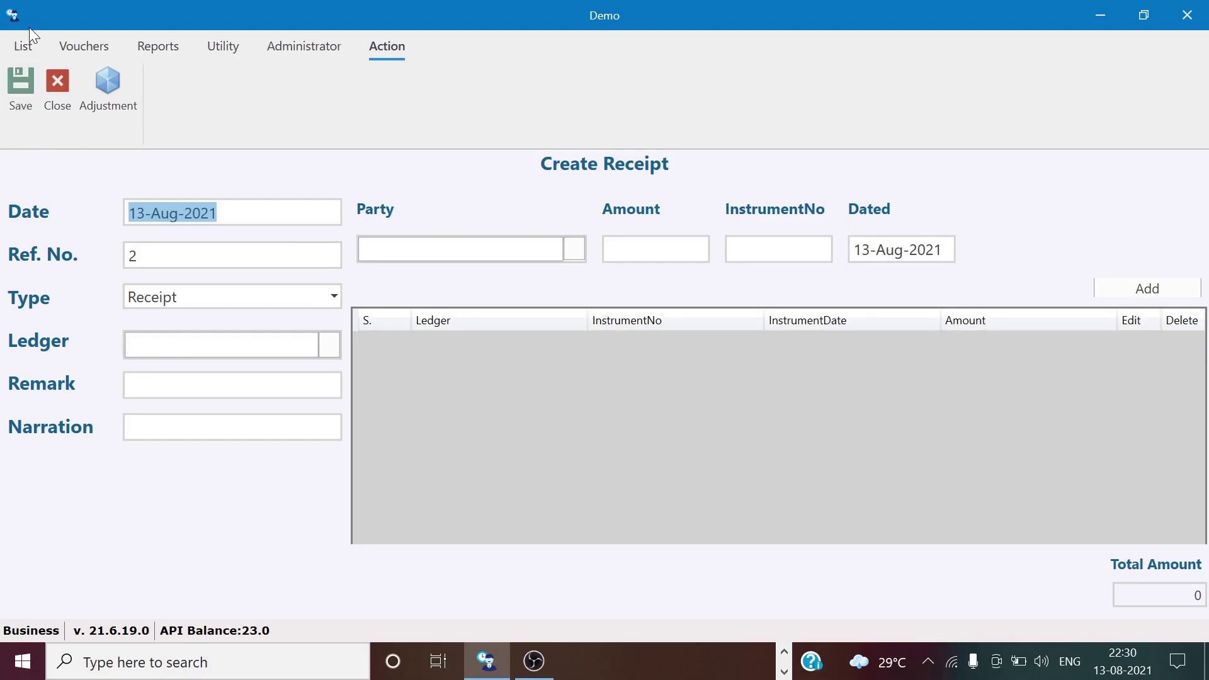
Open the Standard Trial report to check the ledger balances after the customer receipt
{"action": "left_click", "coordinate": [157, 47]}
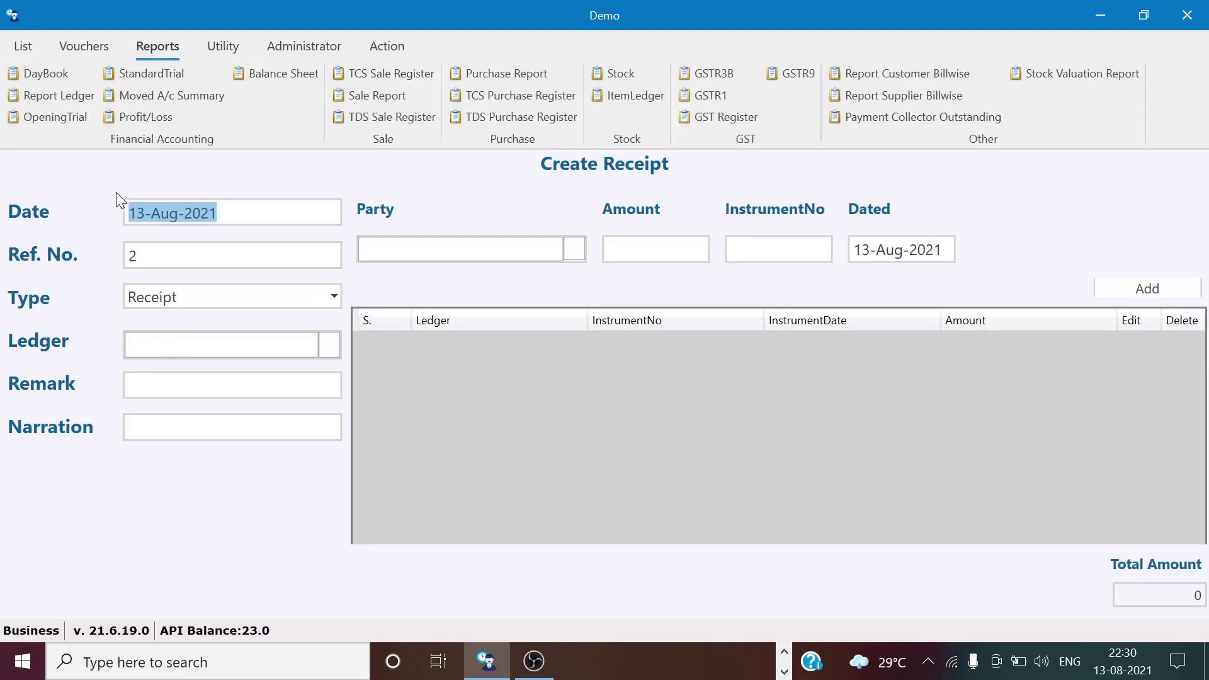
{"action": "left_click", "coordinate": [132, 74]}
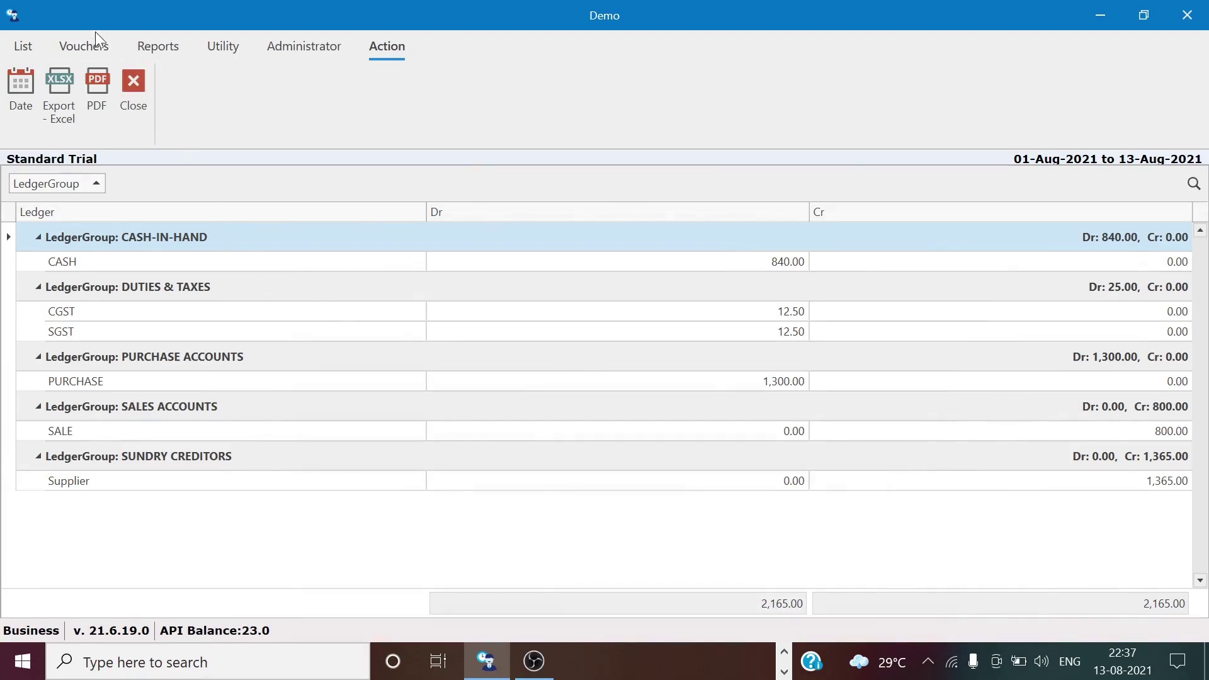
Start a new payment voucher with CASH as the paying ledger
{"action": "left_click", "coordinate": [97, 58]}
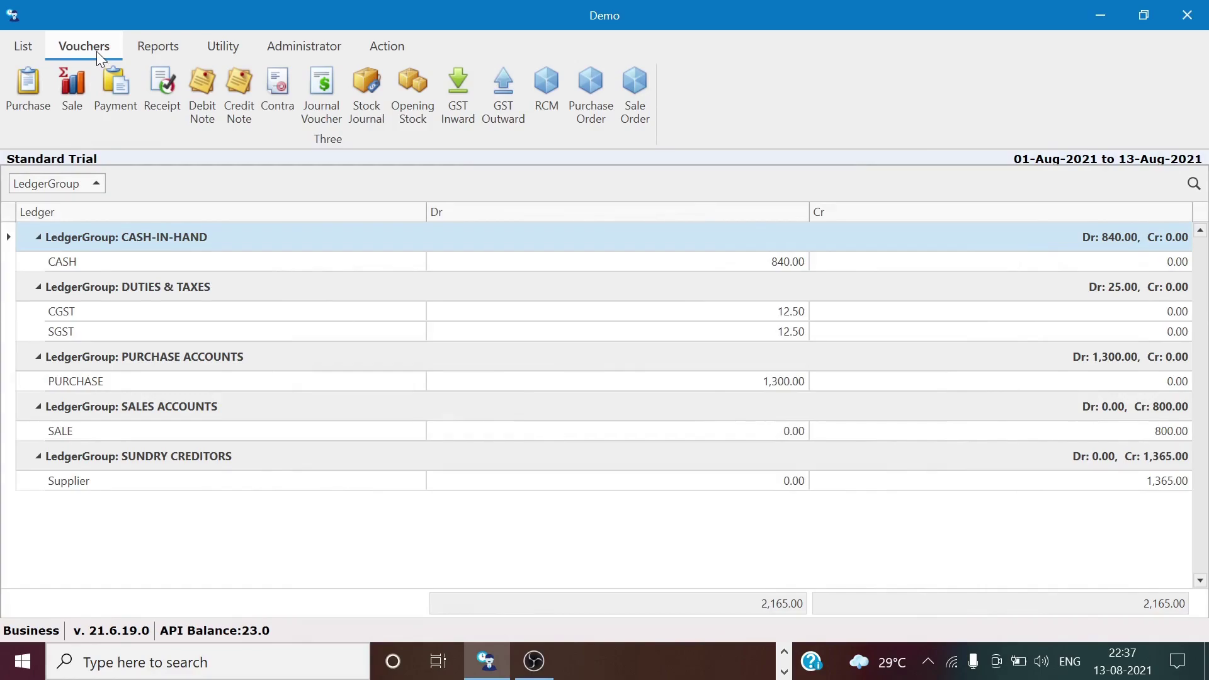
{"action": "left_click", "coordinate": [103, 105]}
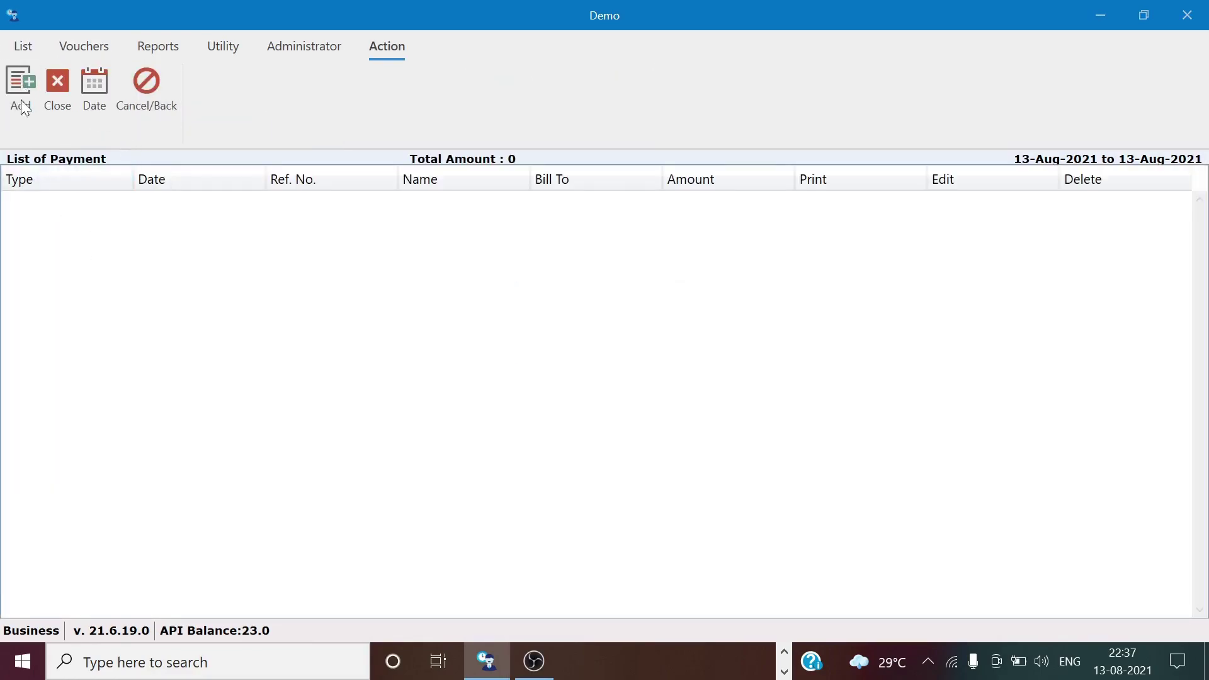
{"action": "left_click", "coordinate": [21, 89]}
{"action": "key", "text": "Tab"}
{"action": "key", "text": "Tab"}
{"action": "key", "text": "Tab"}
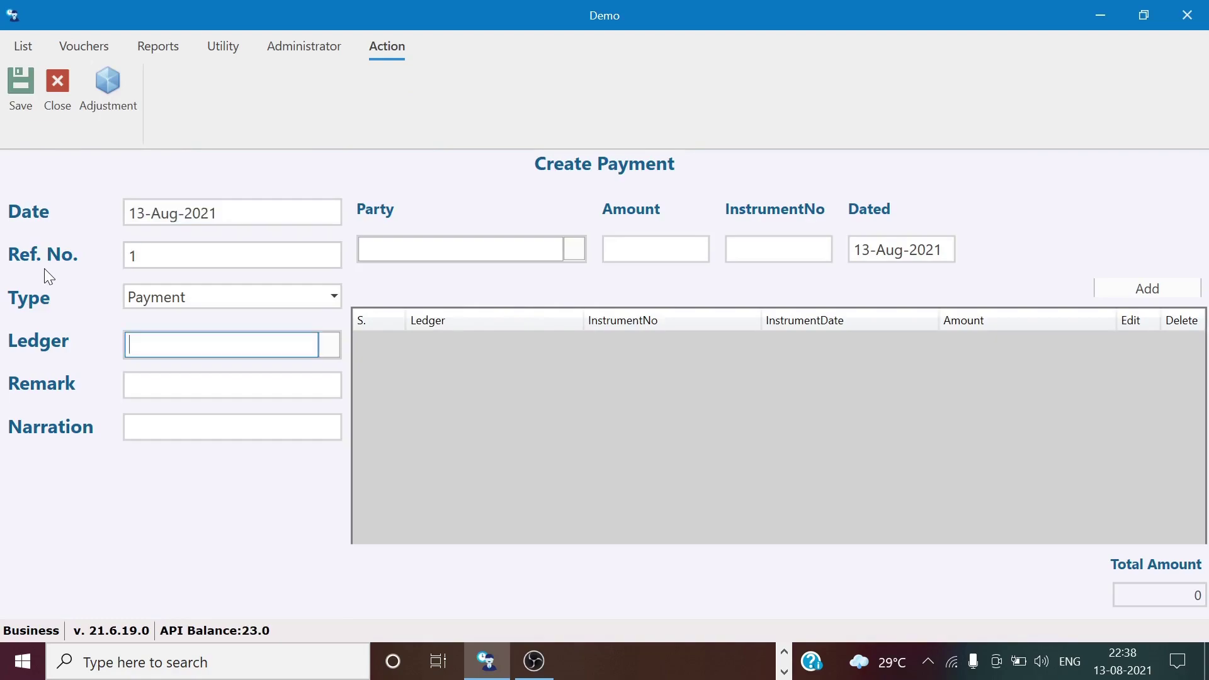
{"action": "left_click", "coordinate": [325, 344]}
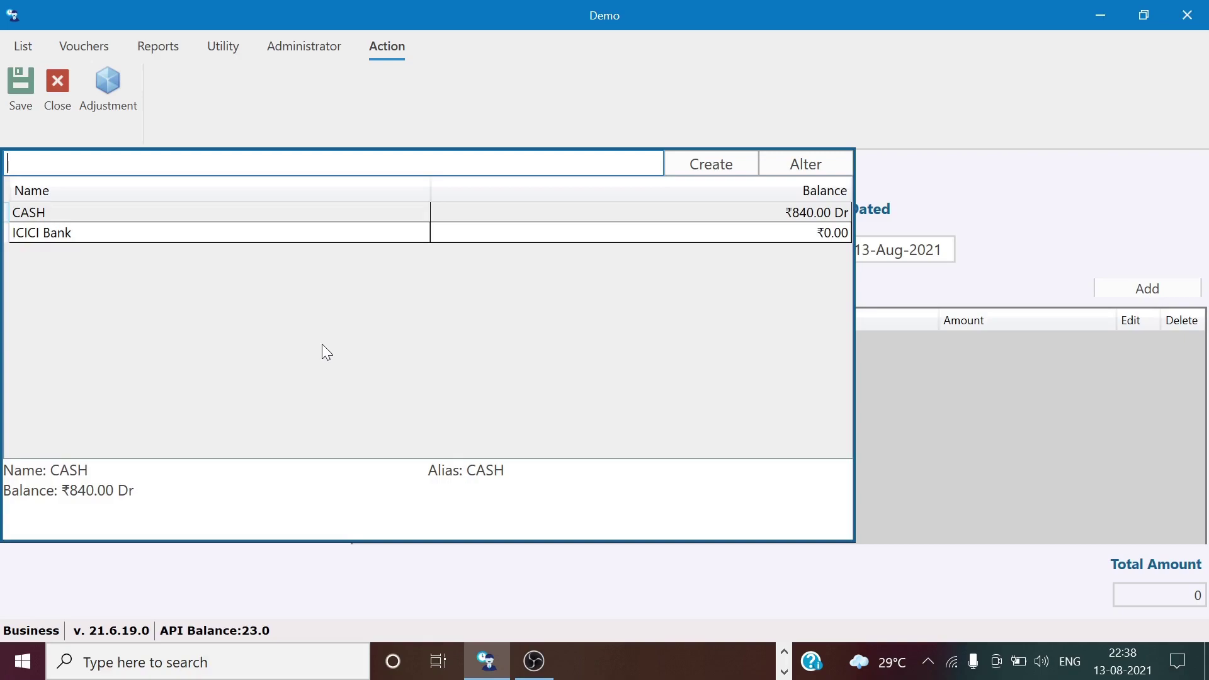
{"action": "left_click", "coordinate": [324, 219]}
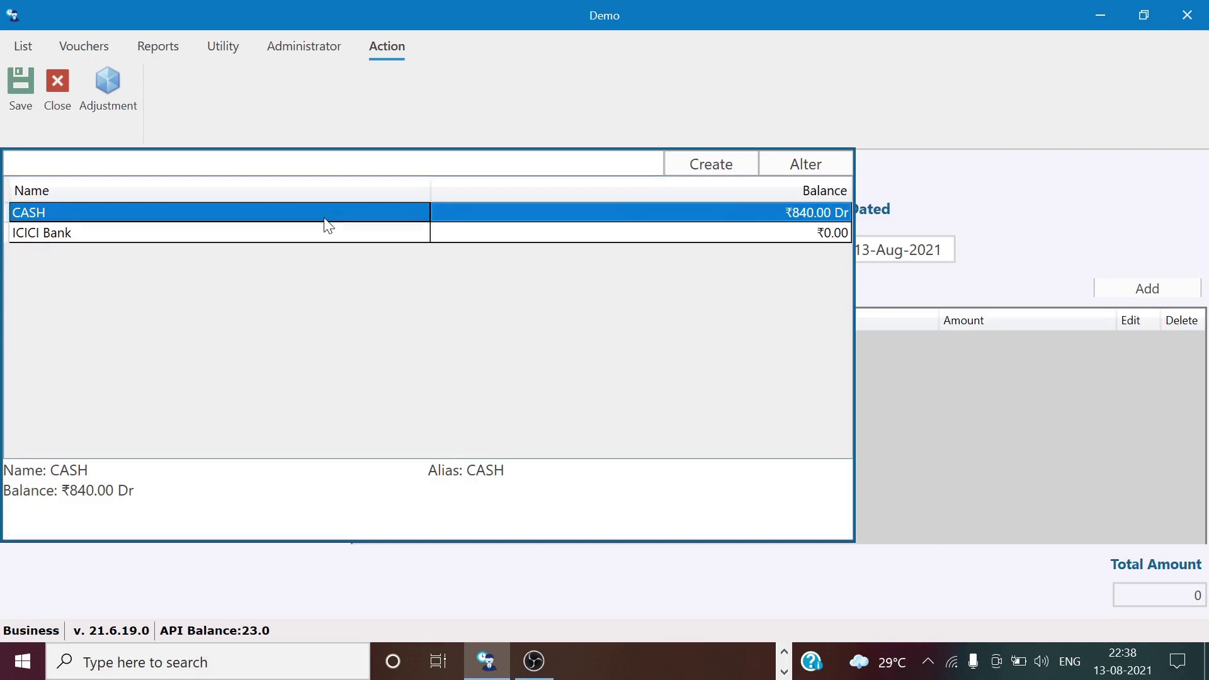
{"action": "key", "text": "Return"}
{"action": "key", "text": "Return"}
{"action": "key", "text": "Return"}
{"action": "key", "text": "Return"}
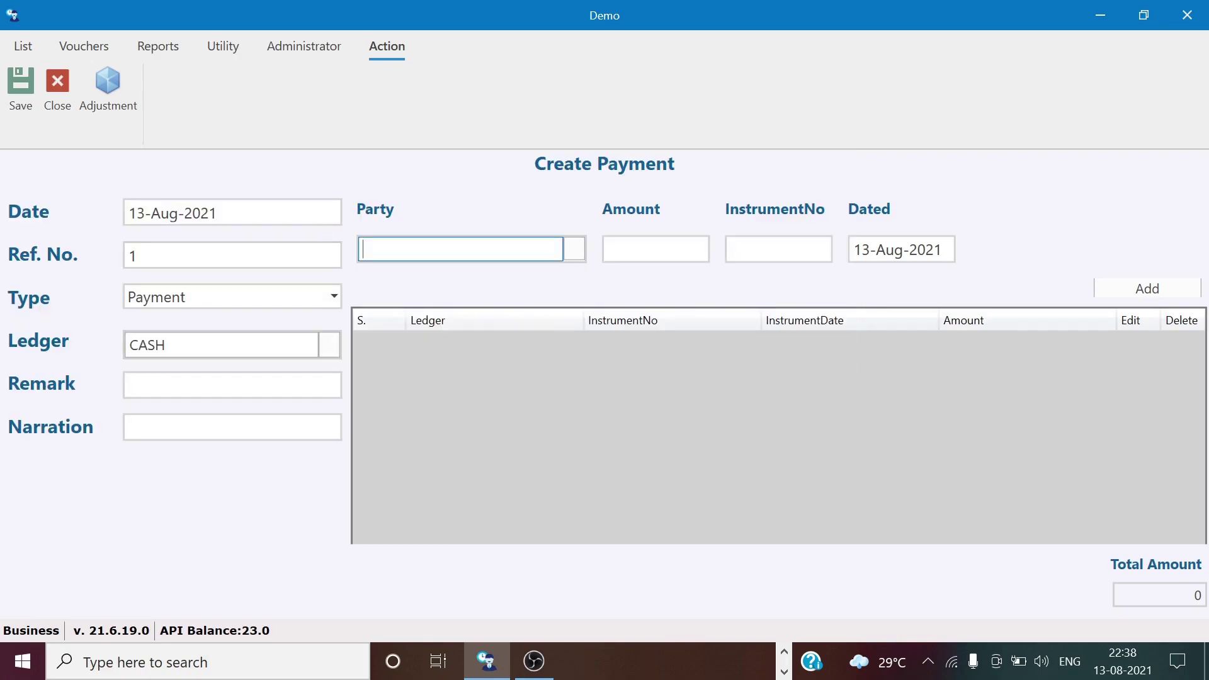
Add the party Supplier to the payment with an amount of 365, and save the voucher
{"action": "left_click", "coordinate": [575, 247]}
{"action": "left_click", "coordinate": [260, 224]}
{"action": "key", "text": "Return"}
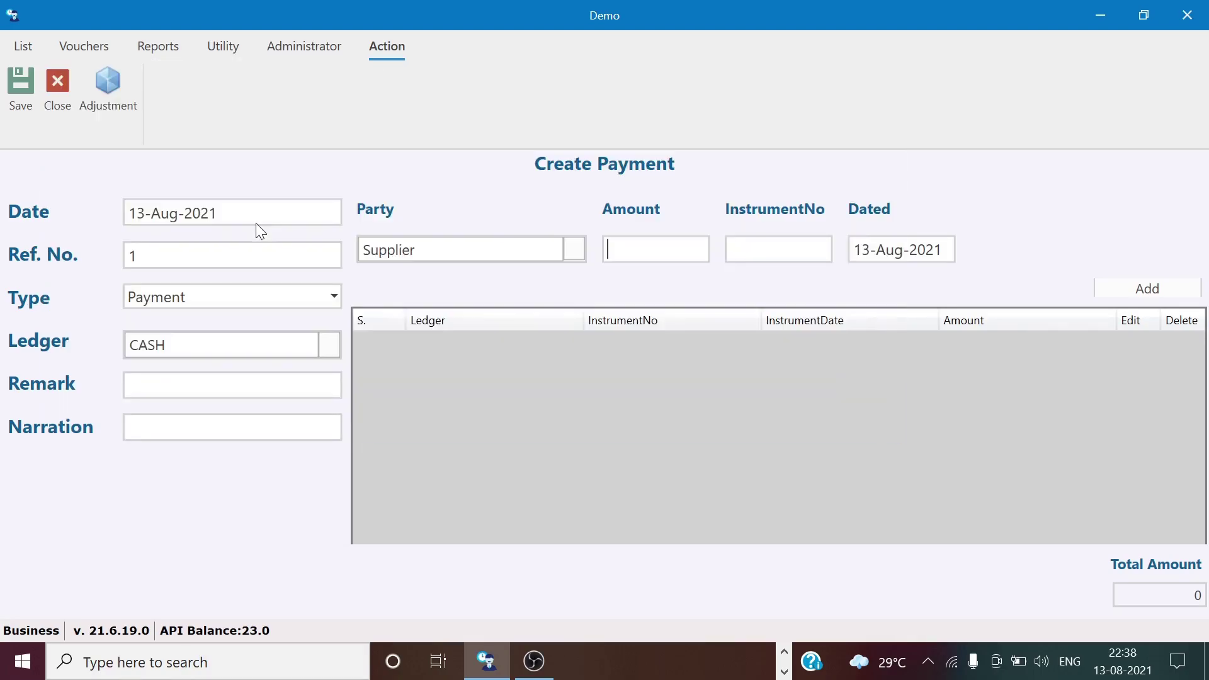
{"action": "type", "text": "365"}
{"action": "key", "text": "Return"}
{"action": "key", "text": "Return"}
{"action": "key", "text": "Return"}
{"action": "key", "text": "Return"}
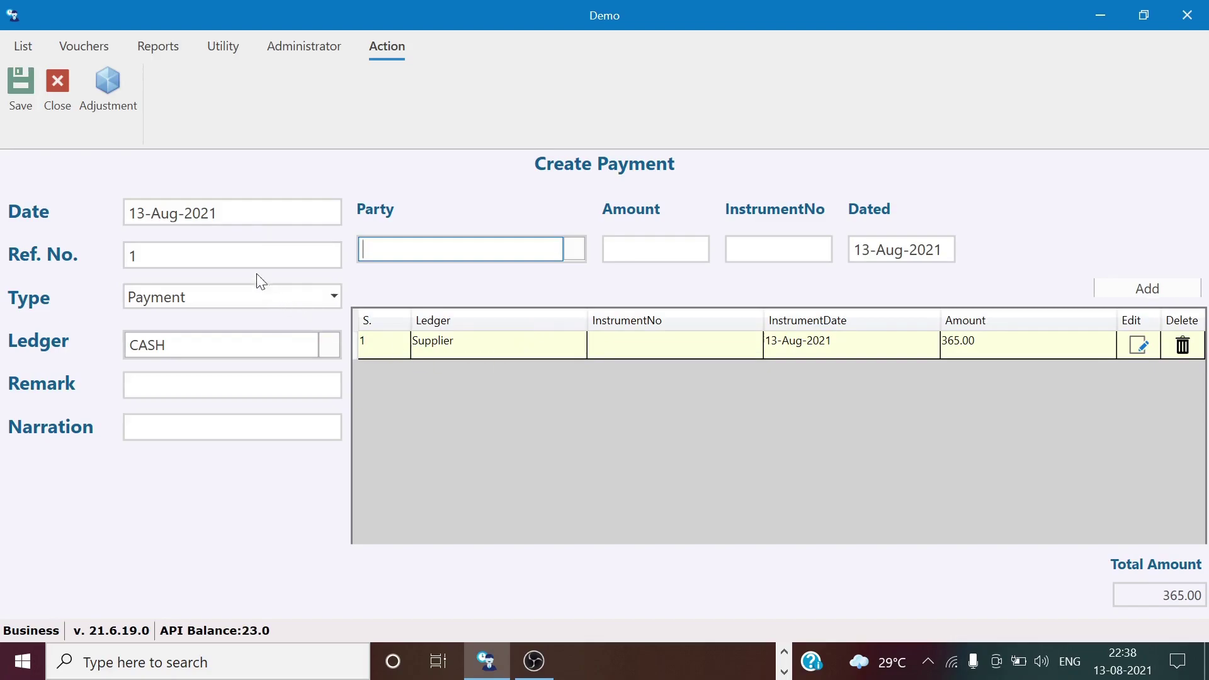
{"action": "left_click", "coordinate": [23, 109]}
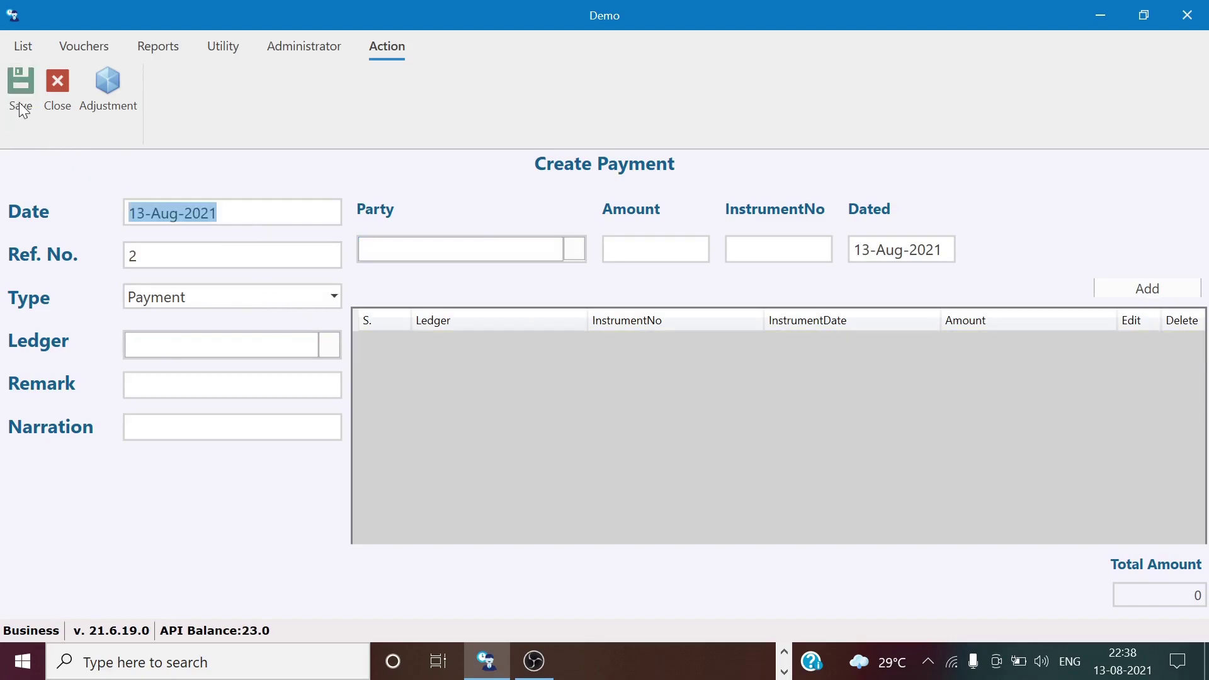
Open the Standard Trial report again and examine the Supplier ledger after the payment
{"action": "left_click", "coordinate": [170, 52]}
{"action": "left_click", "coordinate": [164, 75]}
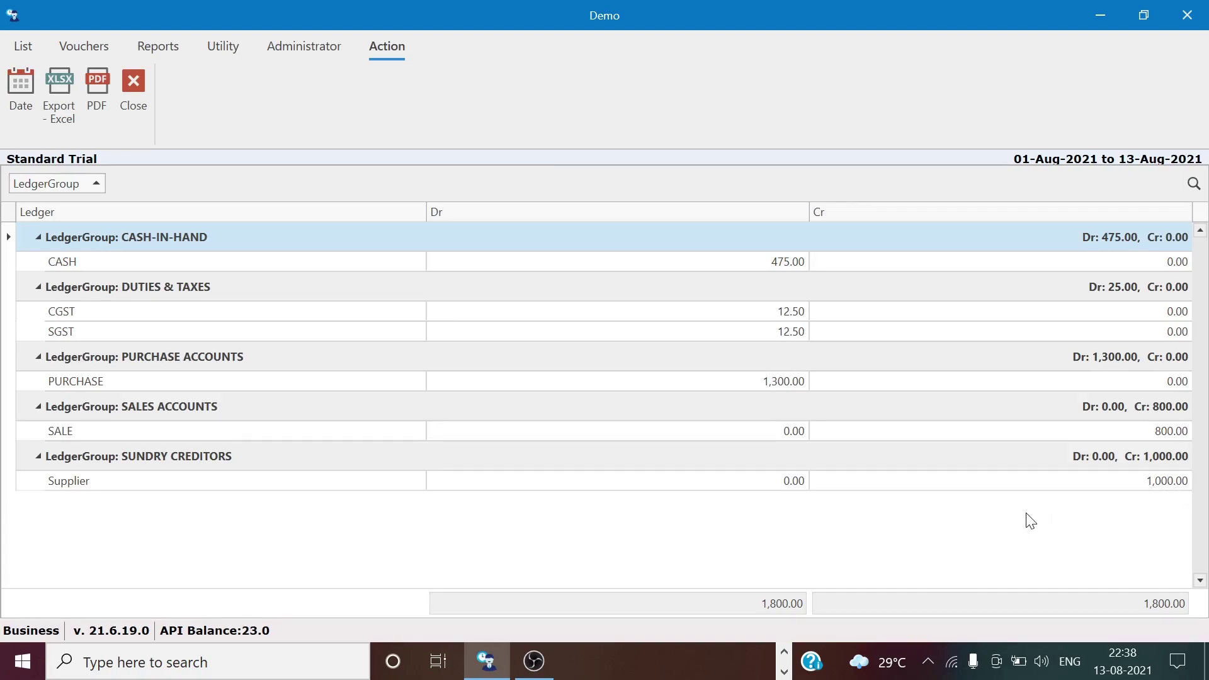
{"action": "double_click", "coordinate": [125, 485]}
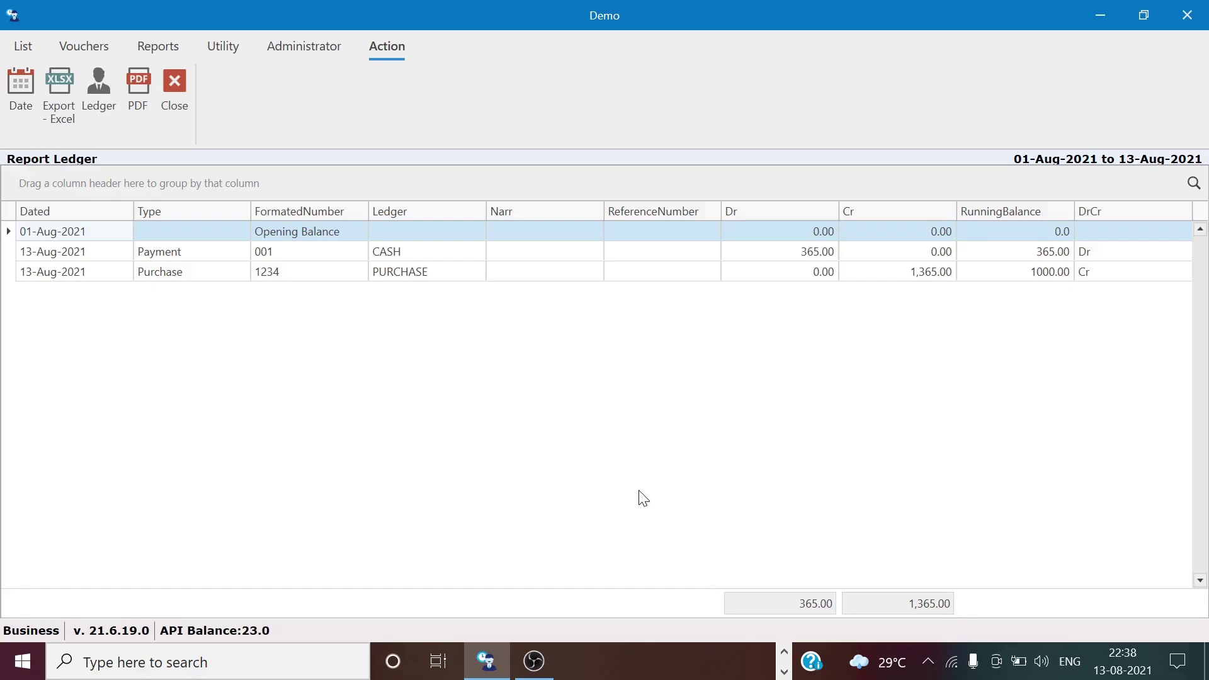
{"action": "key", "text": "Escape"}
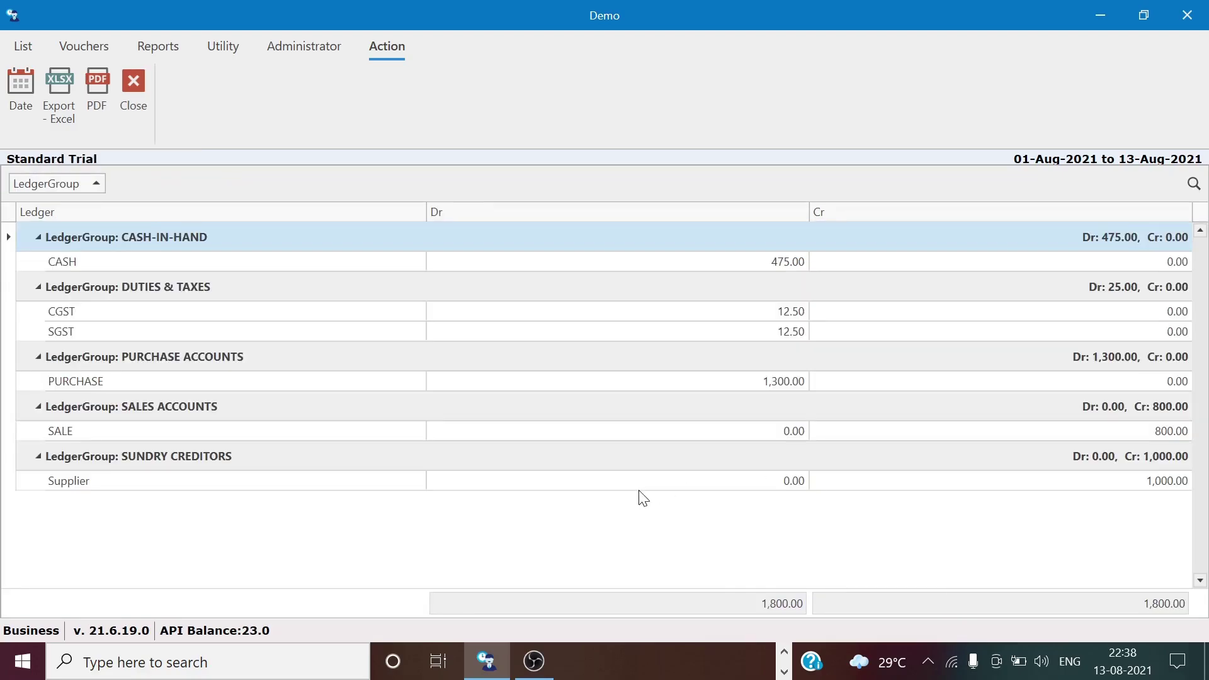